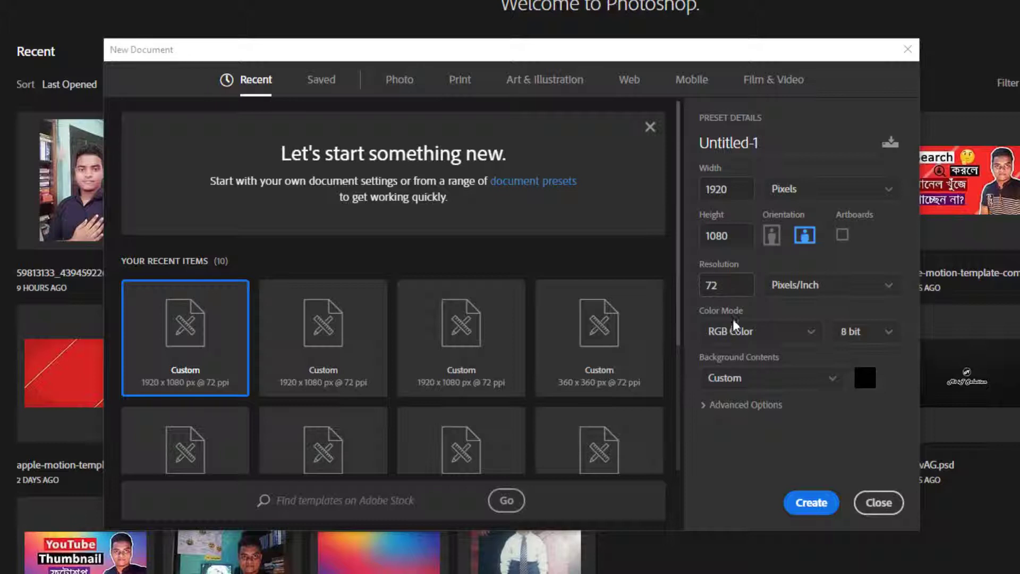
Step: Create a new 1920 x 1080 pixel document at 72 pixels/inch in RGB color with a black (000000) background
{"action": "left_click", "coordinate": [864, 377]}
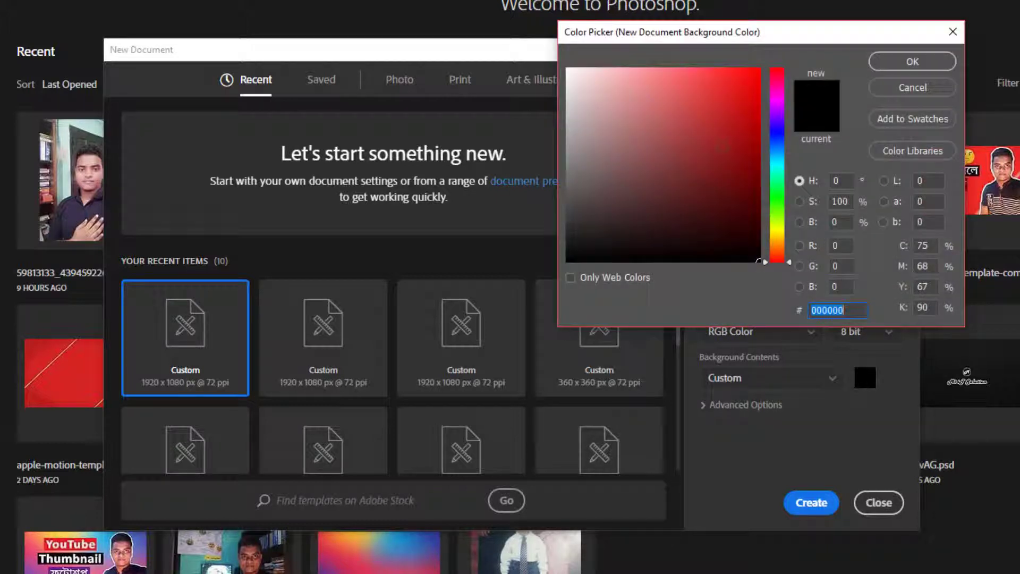
{"action": "left_click", "coordinate": [910, 62]}
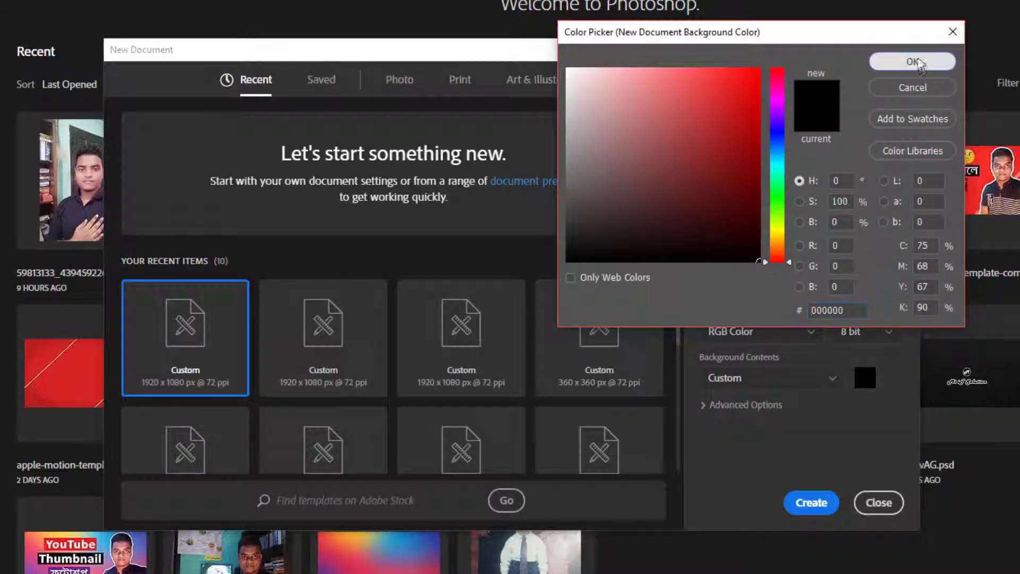
{"action": "left_click", "coordinate": [813, 504]}
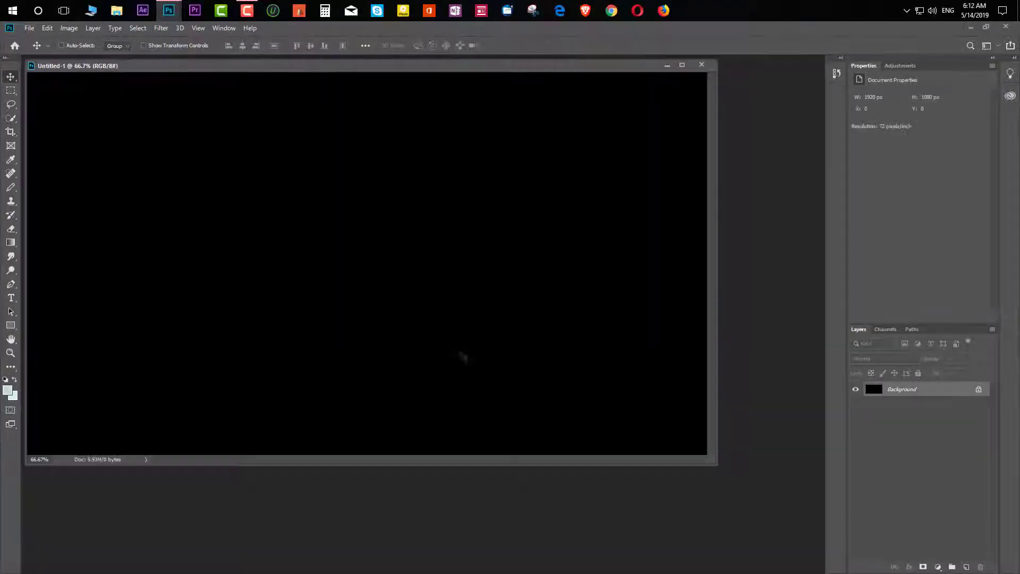
Step: Switch to Chrome and browse the Google image results for "thumbnail background"
{"action": "left_click", "coordinate": [690, 15]}
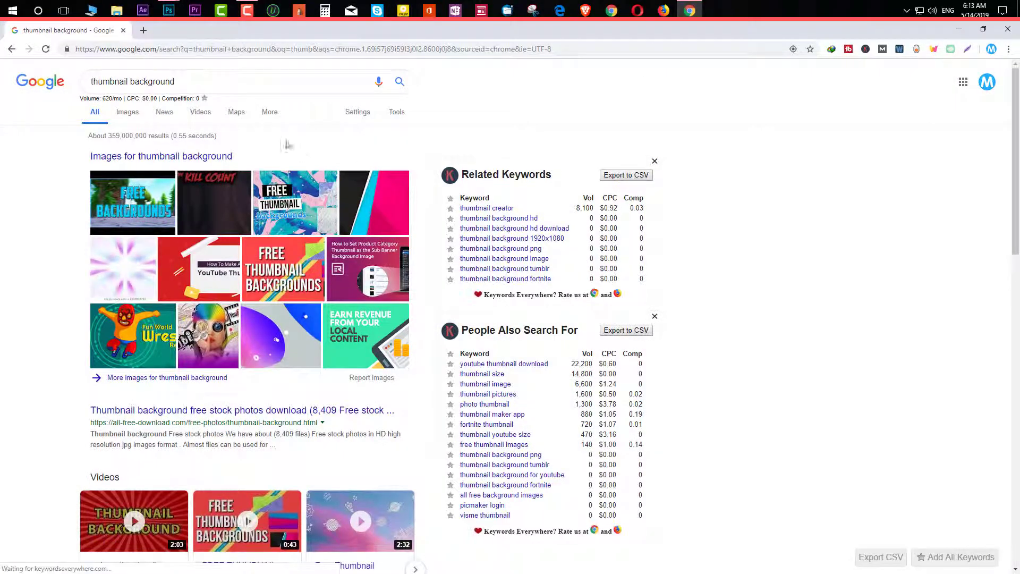
{"action": "left_click", "coordinate": [128, 112]}
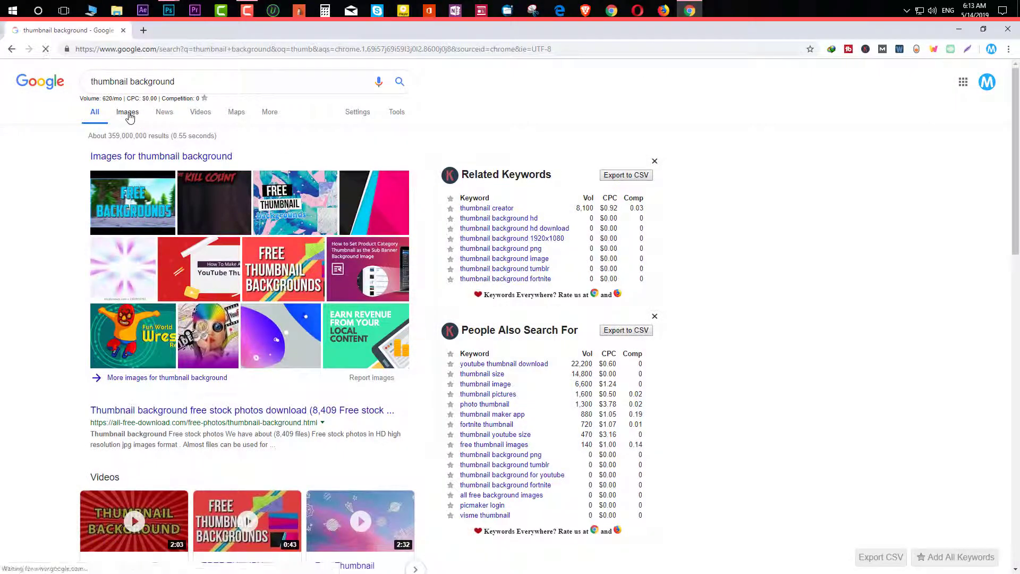
{"action": "scroll", "coordinate": [472, 222], "scroll_direction": "down", "scroll_amount": 7}
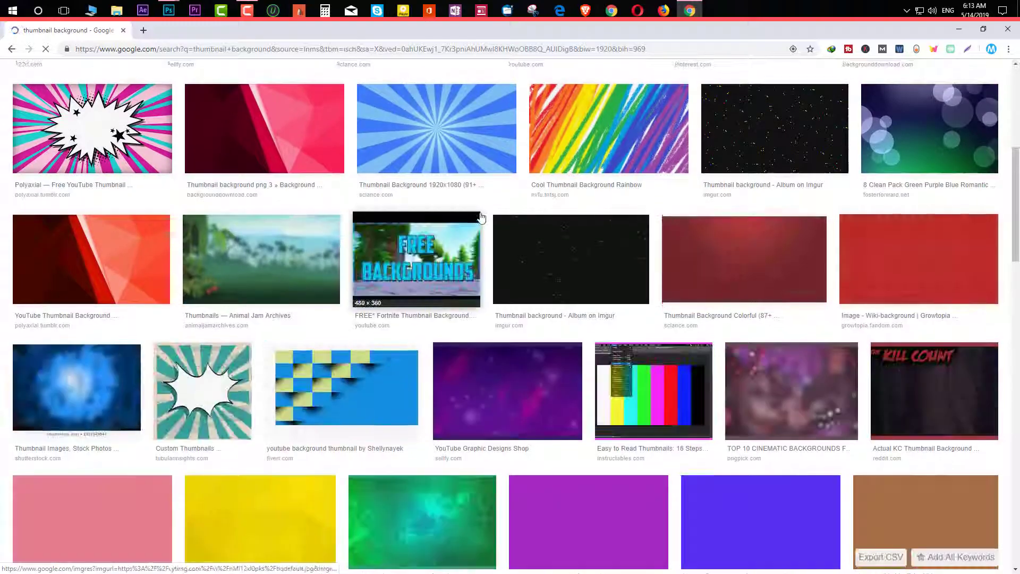
{"action": "scroll", "coordinate": [475, 228], "scroll_direction": "up", "scroll_amount": 3}
{"action": "scroll", "coordinate": [478, 234], "scroll_direction": "down", "scroll_amount": 3}
{"action": "scroll", "coordinate": [480, 245], "scroll_direction": "down", "scroll_amount": 9}
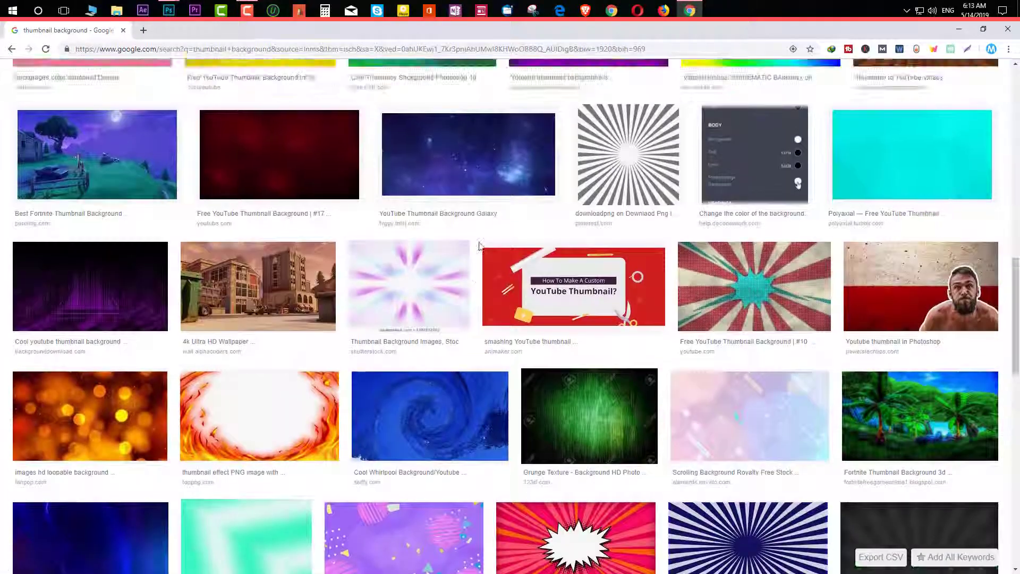
{"action": "scroll", "coordinate": [478, 245], "scroll_direction": "down", "scroll_amount": 5}
Step: Return to Photoshop, place the blue sunburst image 1.jpg from the Desktop and align it with the canvas's upper-left corner
{"action": "left_click", "coordinate": [169, 10]}
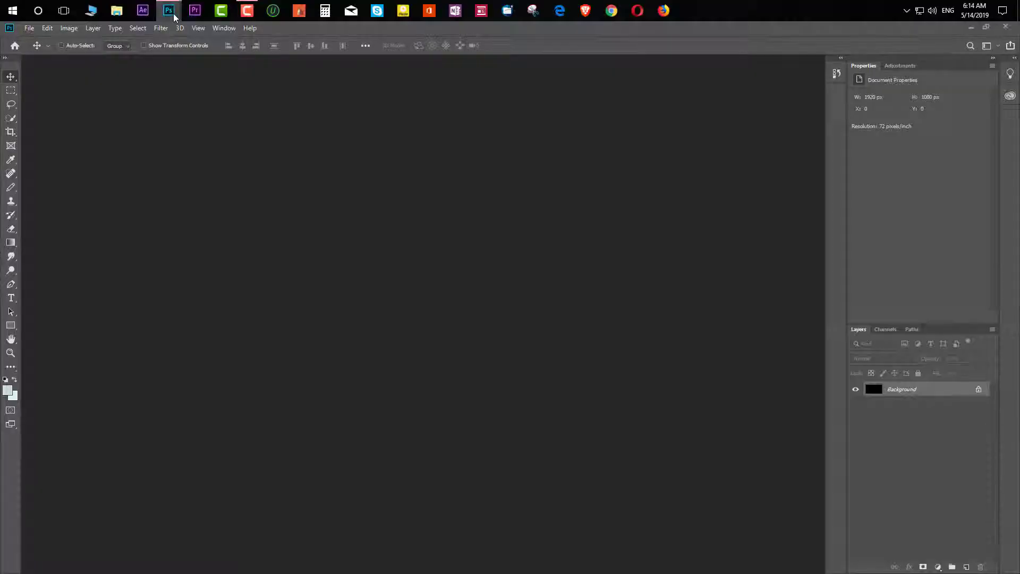
{"action": "mouse_move", "coordinate": [168, 10]}
{"action": "left_click", "coordinate": [206, 63]}
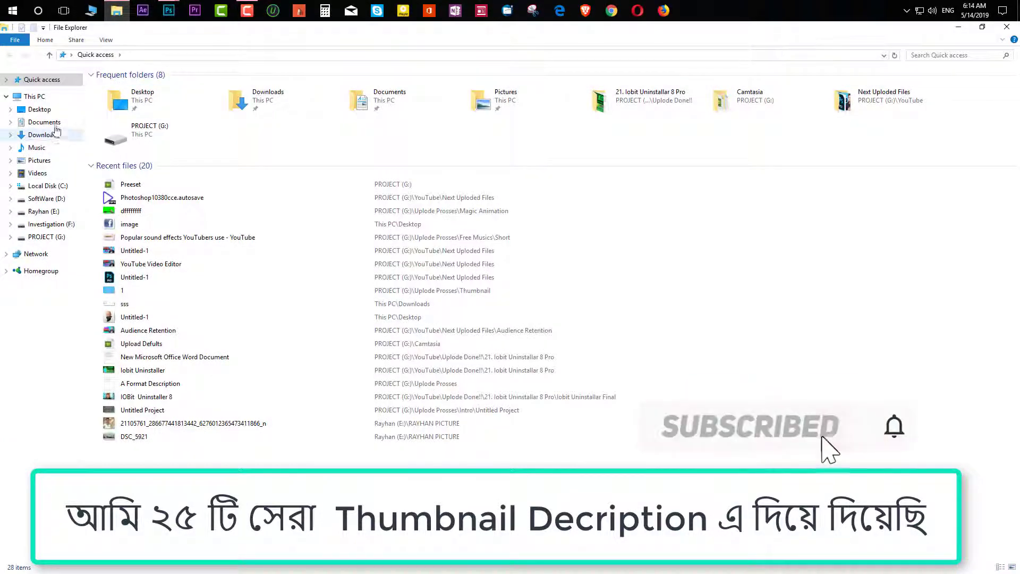
{"action": "left_click", "coordinate": [39, 109]}
{"action": "left_click_drag", "start_coordinate": [206, 123], "coordinate": [208, 81]}
{"action": "left_click_drag", "start_coordinate": [322, 239], "coordinate": [129, 130]}
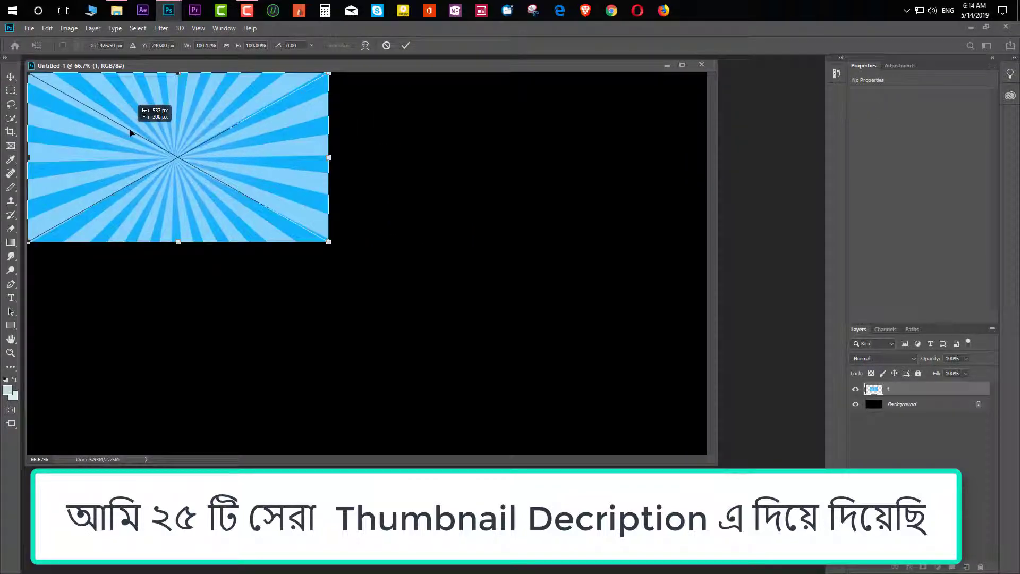
Step: Scale the placed sunburst image to about 226% so it fills the whole canvas, and commit the placement
{"action": "left_click_drag", "start_coordinate": [329, 244], "coordinate": [710, 451]}
{"action": "left_click_drag", "start_coordinate": [471, 333], "coordinate": [469, 335]}
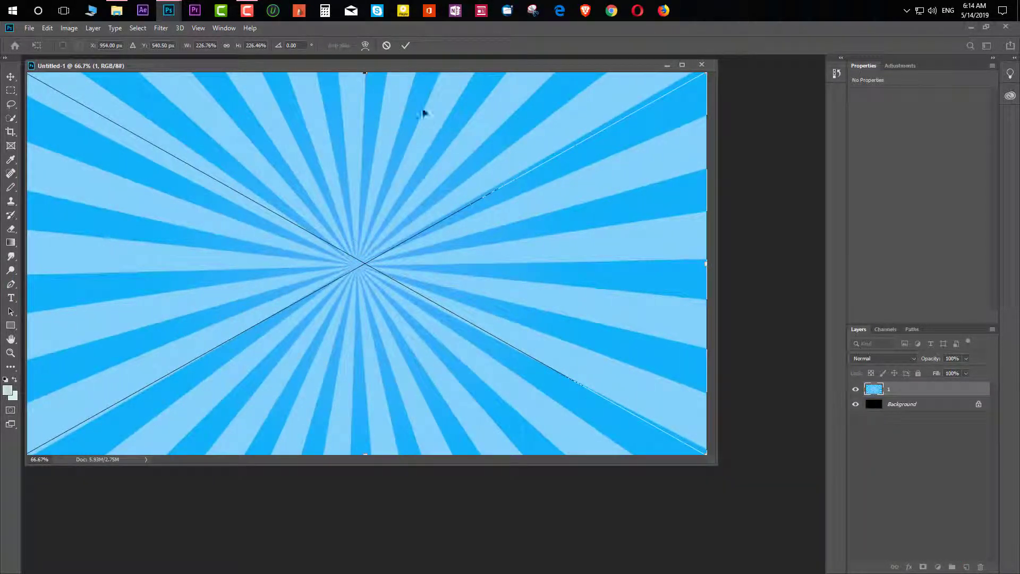
{"action": "left_click", "coordinate": [405, 46]}
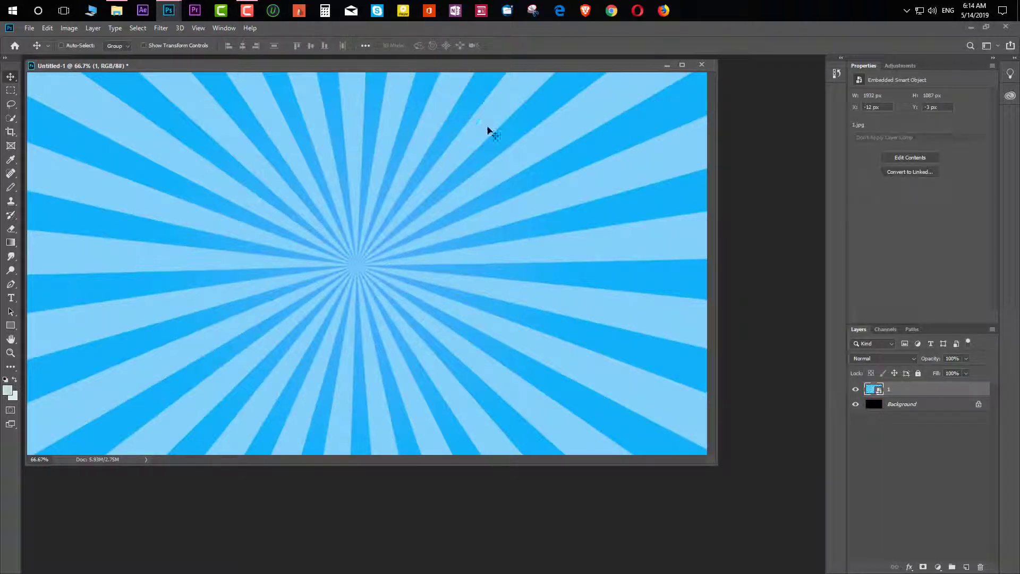
Step: Try a lower opacity on the sunburst layer and restore it to 100%
{"action": "left_click", "coordinate": [966, 361]}
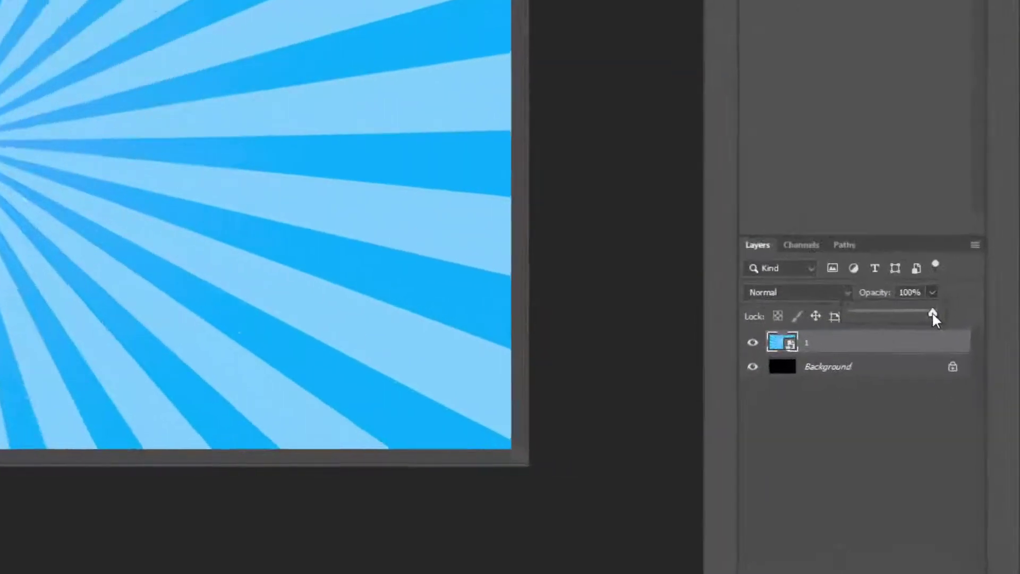
{"action": "left_click_drag", "start_coordinate": [968, 372], "coordinate": [949, 372]}
{"action": "left_click_drag", "start_coordinate": [884, 290], "coordinate": [922, 290]}
{"action": "left_click", "coordinate": [871, 375]}
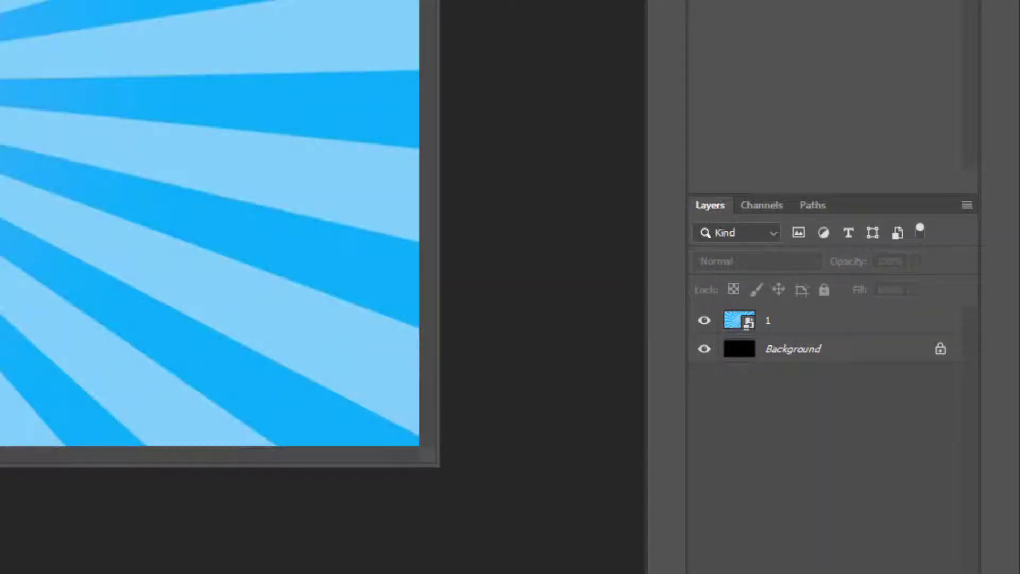
Step: Apply the Paint Daubs artistic filter to layer 1 from the Filter Gallery, previewing Cutout and Palette Knife for comparison
{"action": "left_click", "coordinate": [833, 332]}
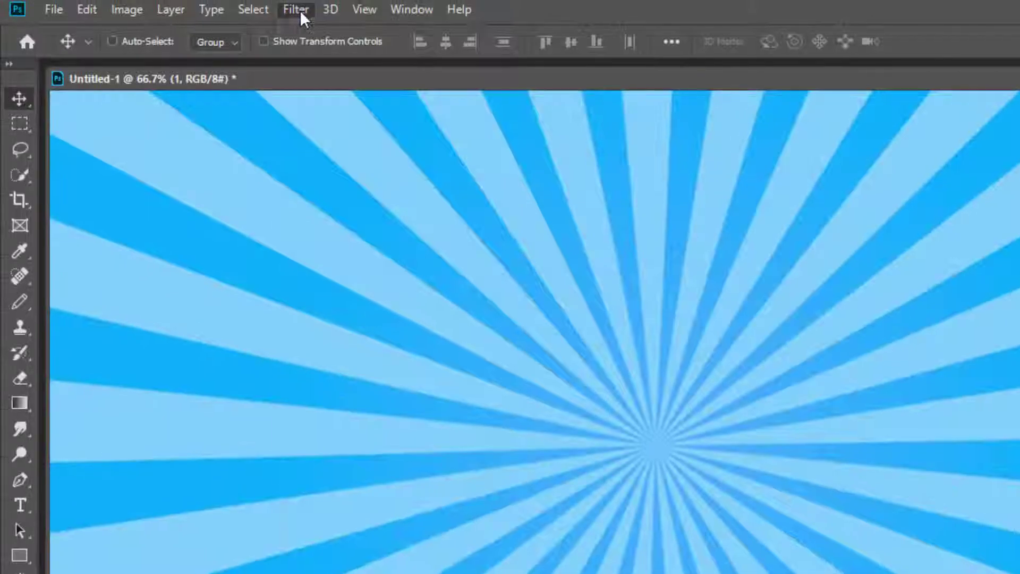
{"action": "left_click", "coordinate": [300, 10]}
{"action": "left_click", "coordinate": [336, 84]}
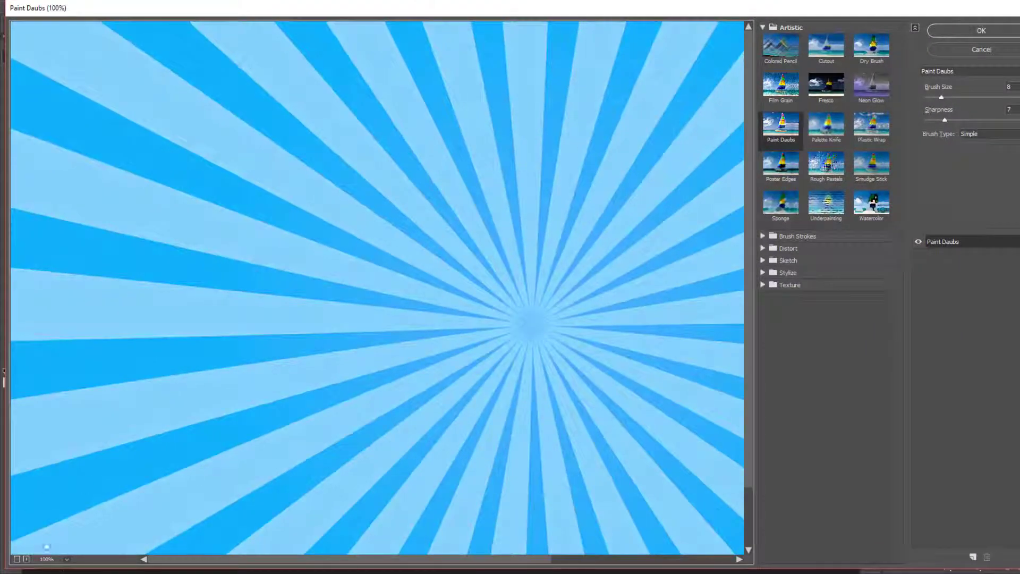
{"action": "left_click", "coordinate": [71, 560]}
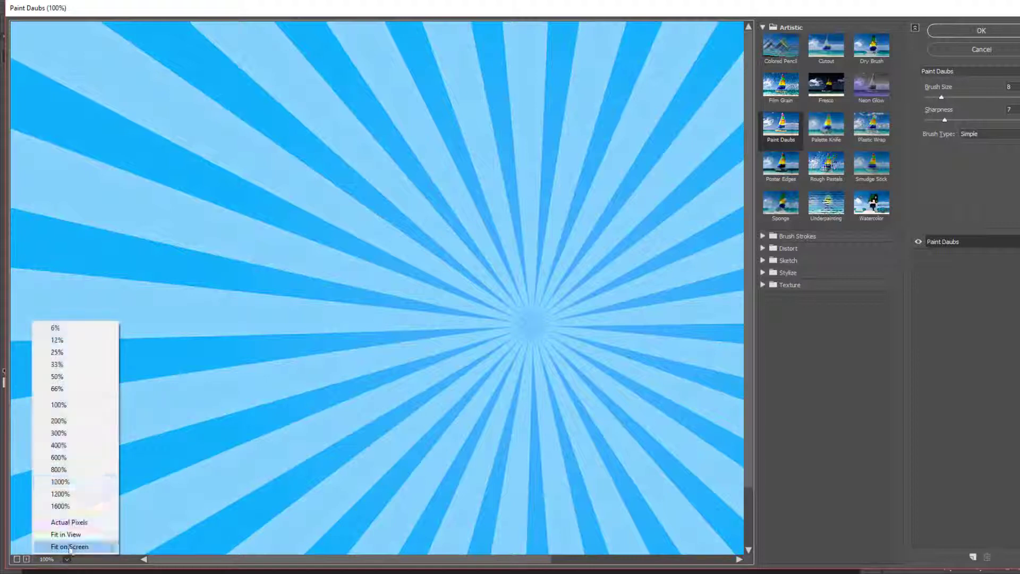
{"action": "left_click", "coordinate": [85, 392]}
{"action": "left_click", "coordinate": [840, 59]}
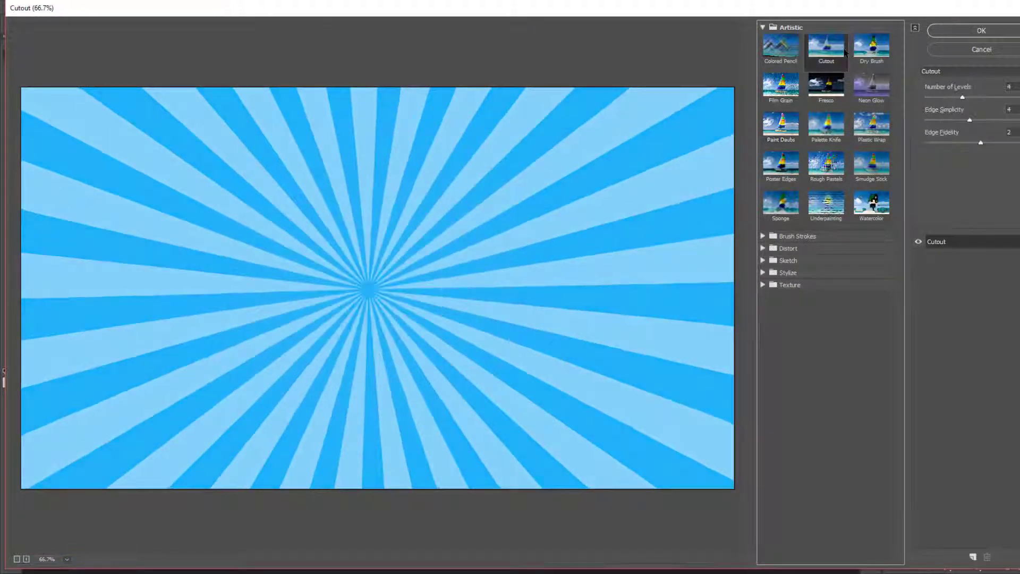
{"action": "left_click", "coordinate": [831, 130]}
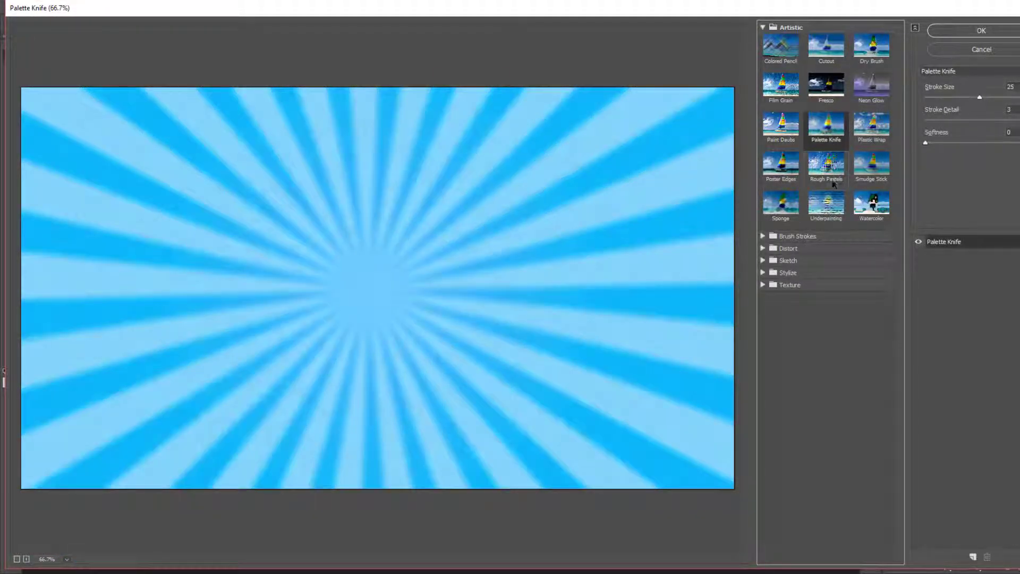
{"action": "left_click", "coordinate": [767, 120]}
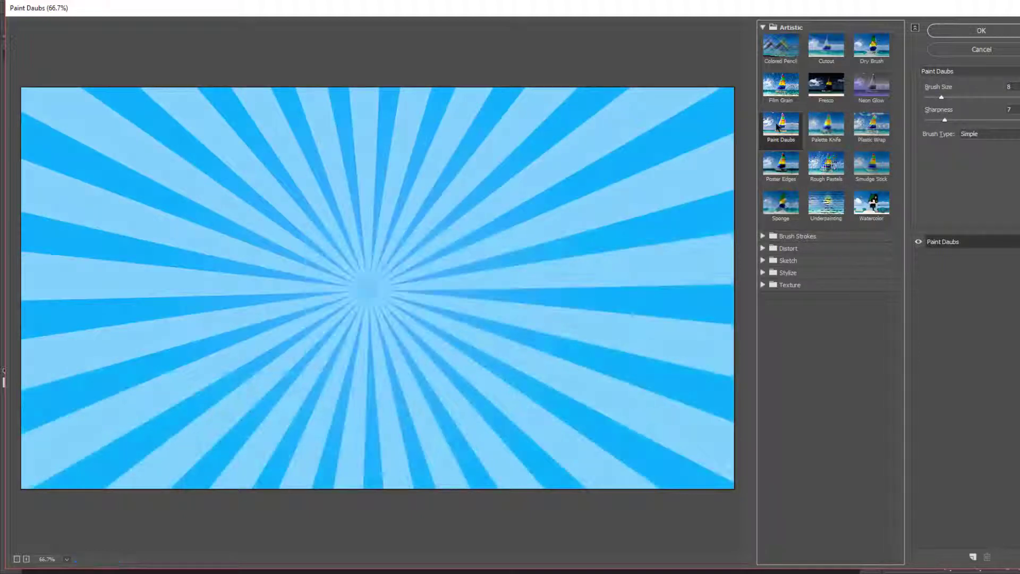
{"action": "key", "text": "Return"}
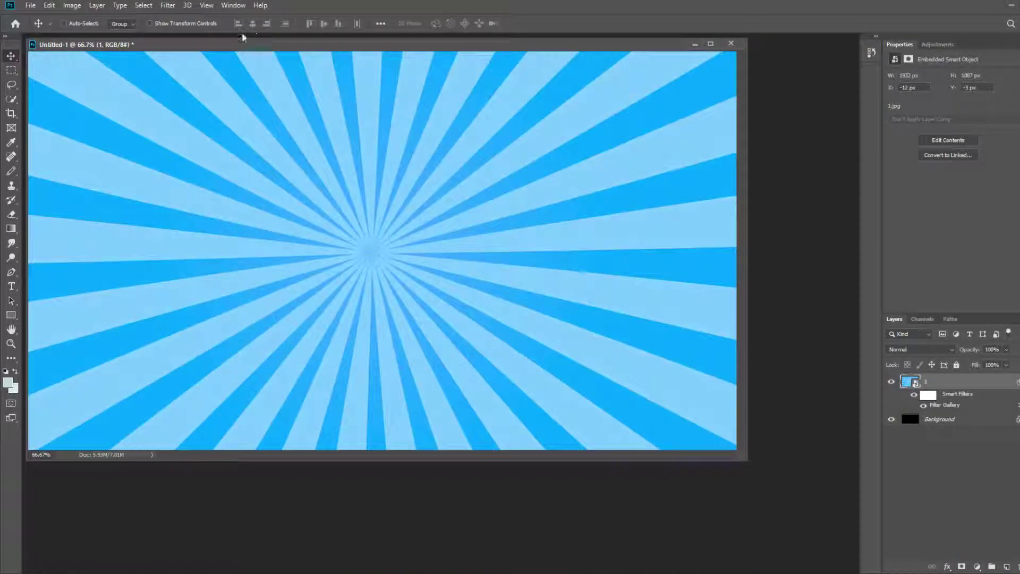
Step: Apply a 15 px Field Blur from the Blur Gallery to the sunburst layer
{"action": "left_click", "coordinate": [167, 6]}
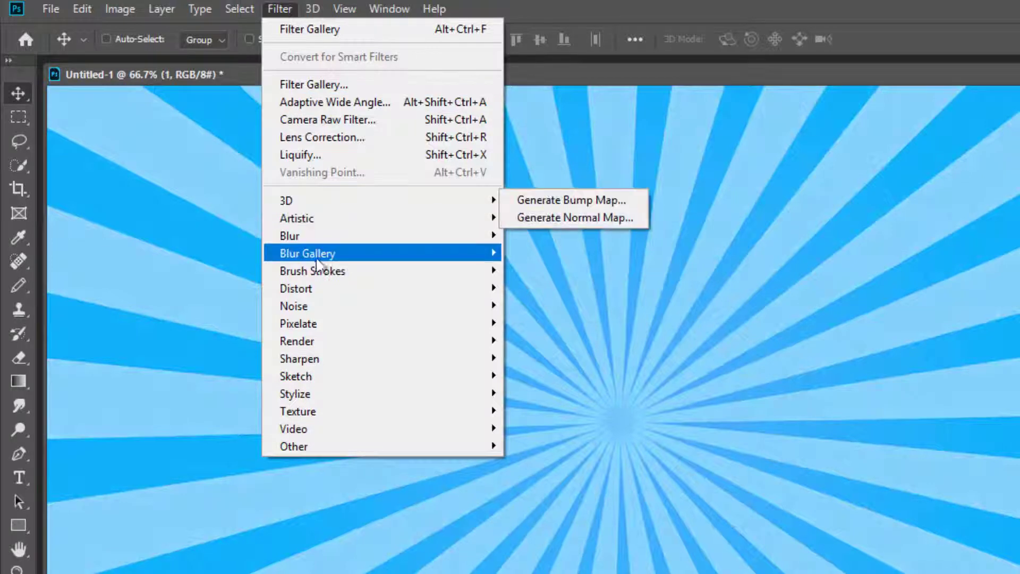
{"action": "mouse_move", "coordinate": [329, 254]}
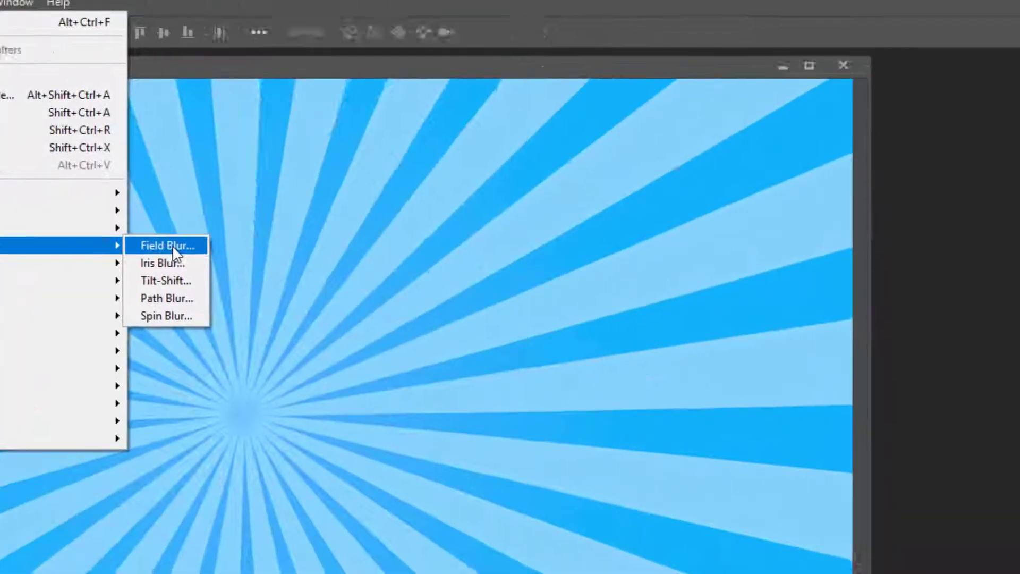
{"action": "left_click", "coordinate": [547, 253]}
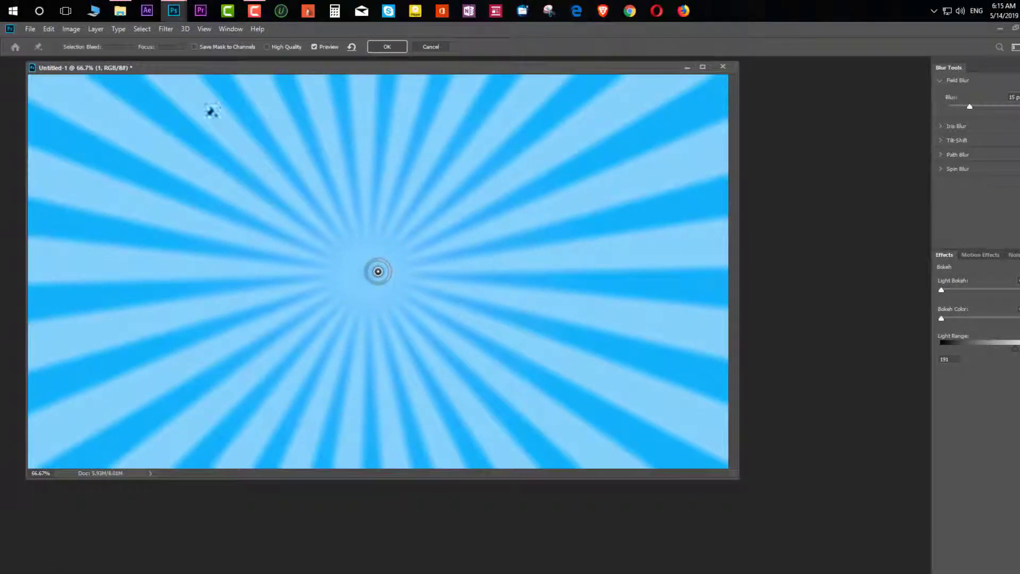
{"action": "left_click", "coordinate": [387, 47]}
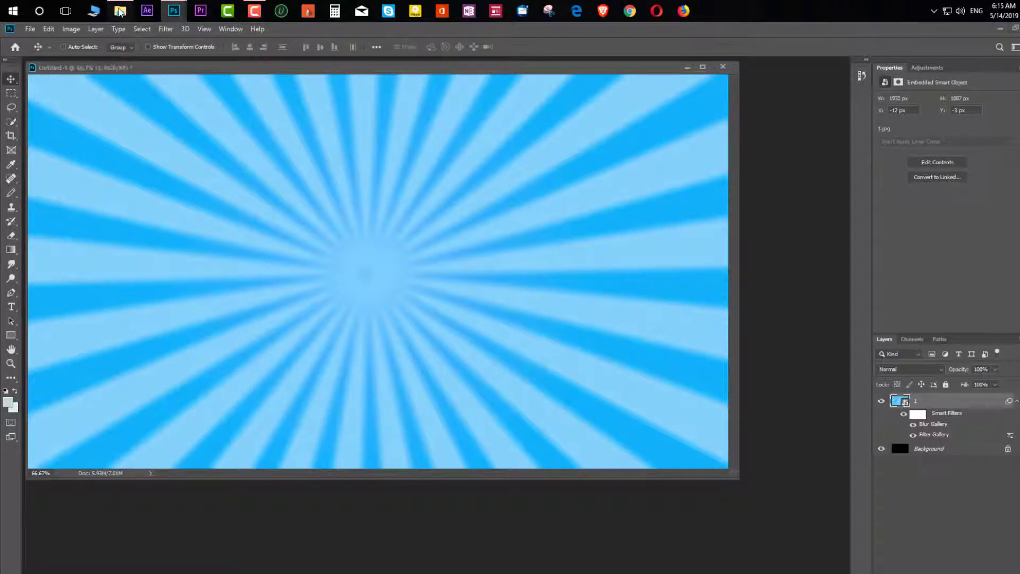
Step: Open the portrait photo as a separate document and select the man automatically with Select Subject
{"action": "left_click", "coordinate": [120, 10]}
{"action": "left_click_drag", "start_coordinate": [301, 106], "coordinate": [334, 76]}
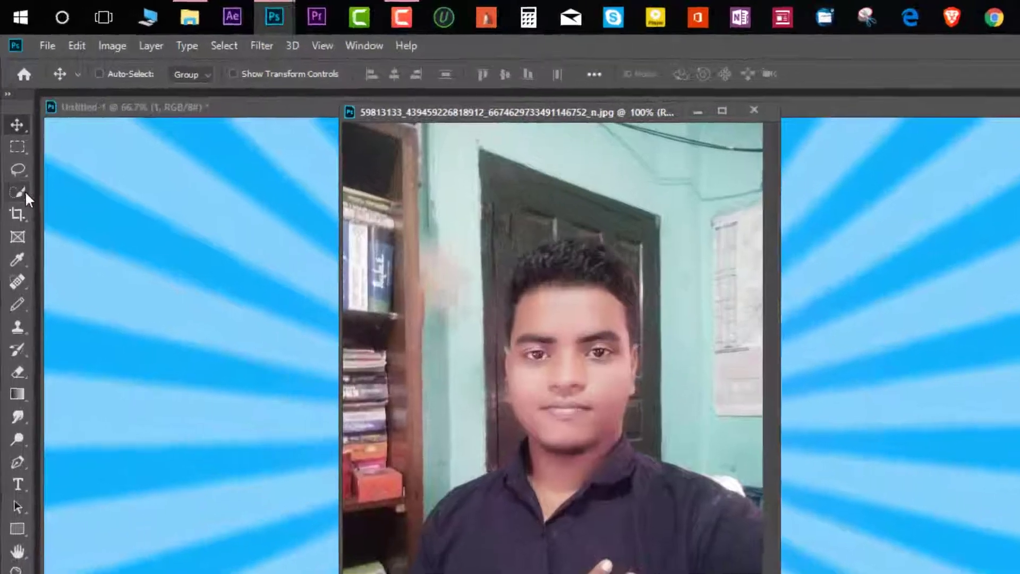
{"action": "left_click", "coordinate": [15, 121]}
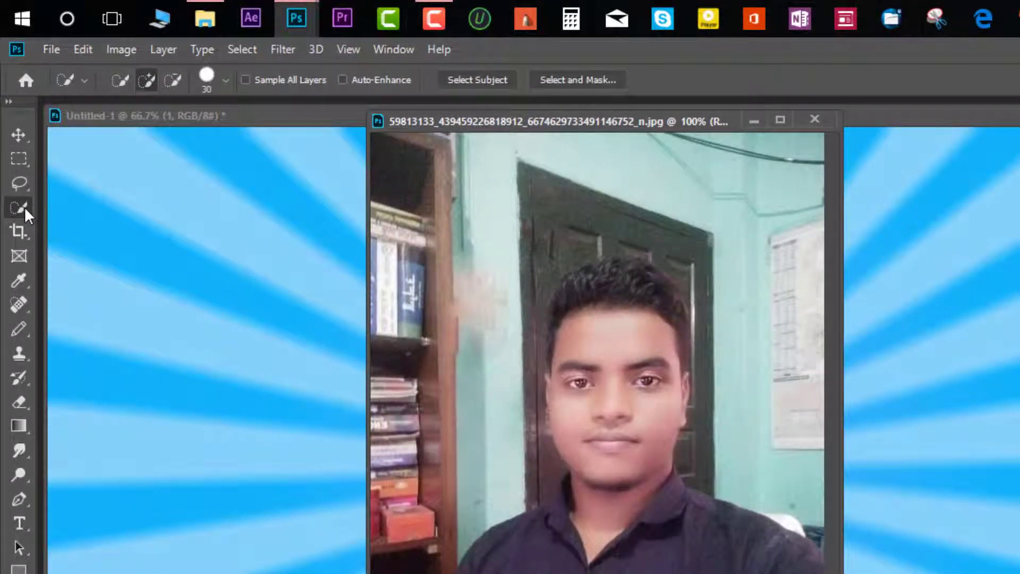
{"action": "left_click", "coordinate": [480, 79]}
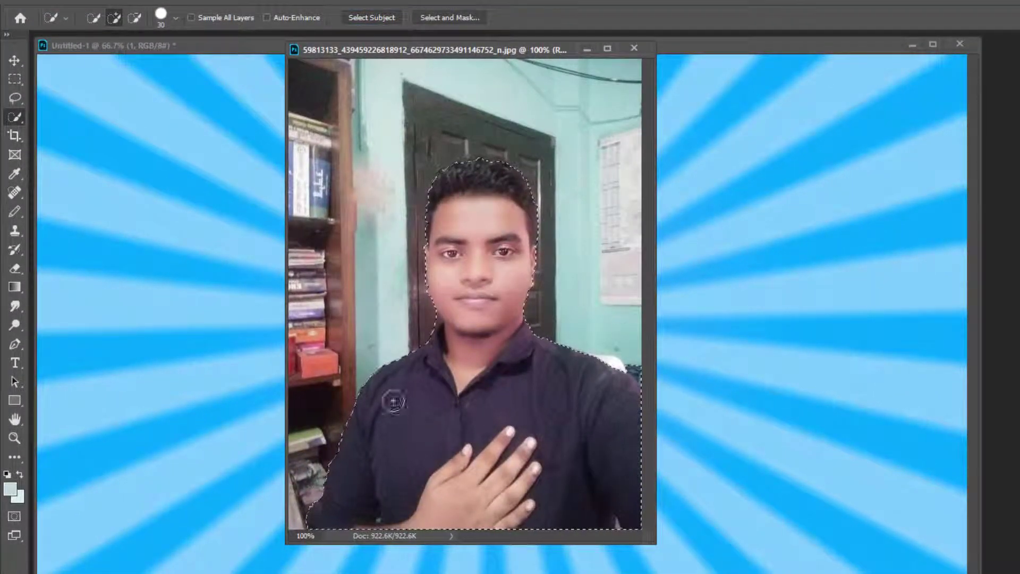
Step: Subtract the background spot beside the man's shoulder from the selection and return Quick Selection to add mode
{"action": "left_click", "coordinate": [132, 18]}
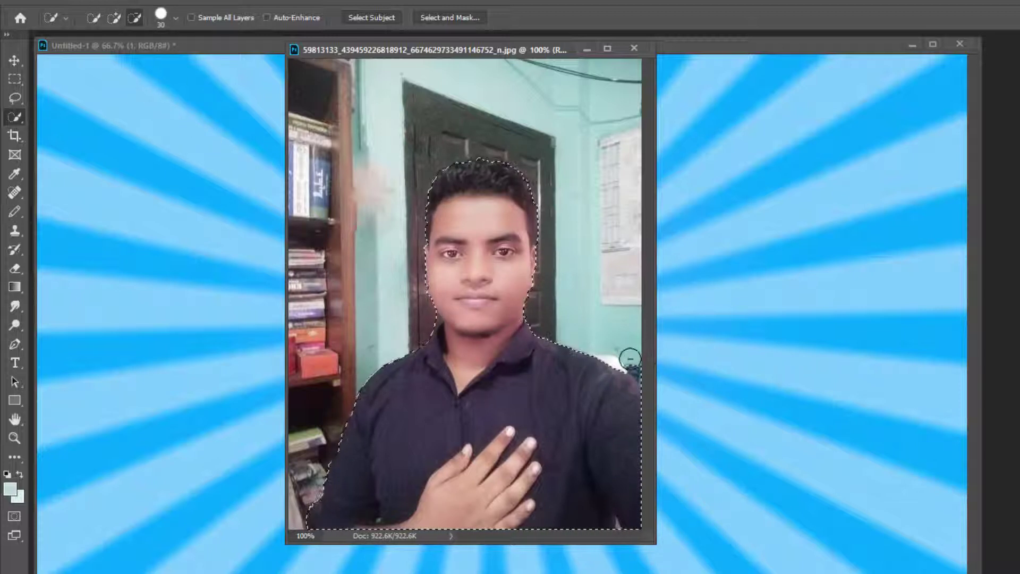
{"action": "left_click", "coordinate": [636, 372]}
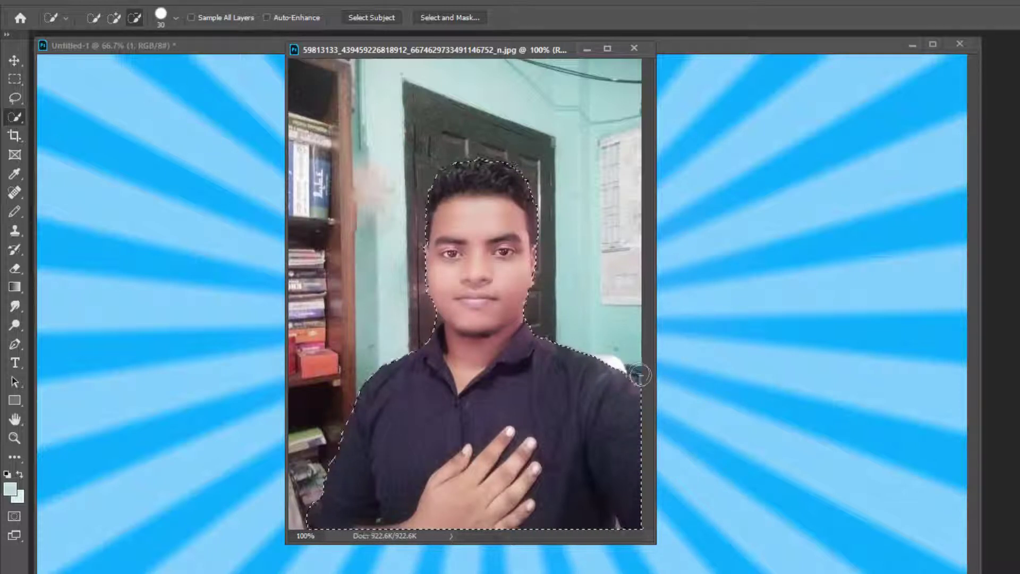
{"action": "left_click", "coordinate": [114, 18]}
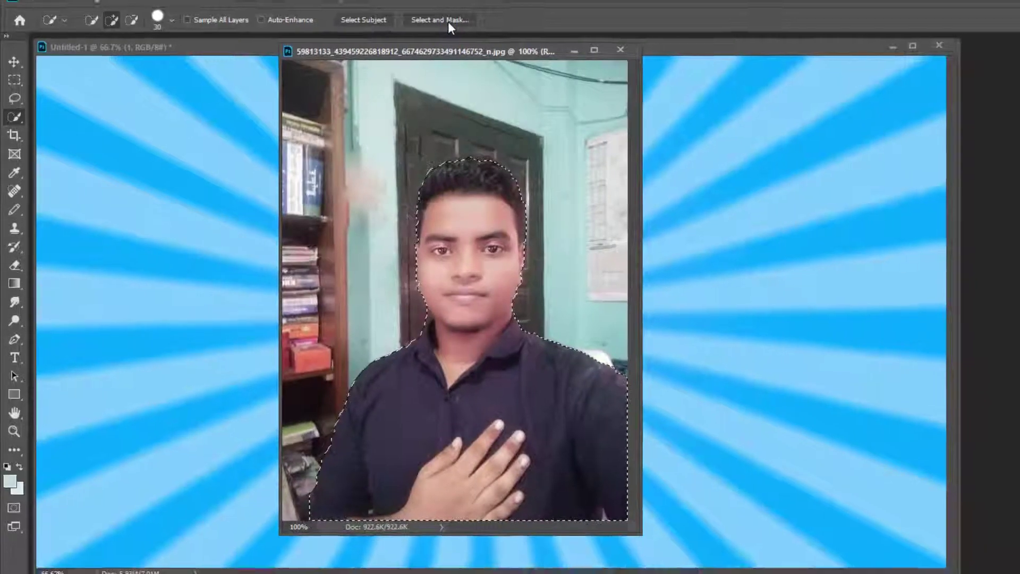
Step: Refine the man's selection in Select and Mask with Smooth 7, Contrast 28% and Shift Edge -3%, and output it to a new layer
{"action": "left_click", "coordinate": [446, 20]}
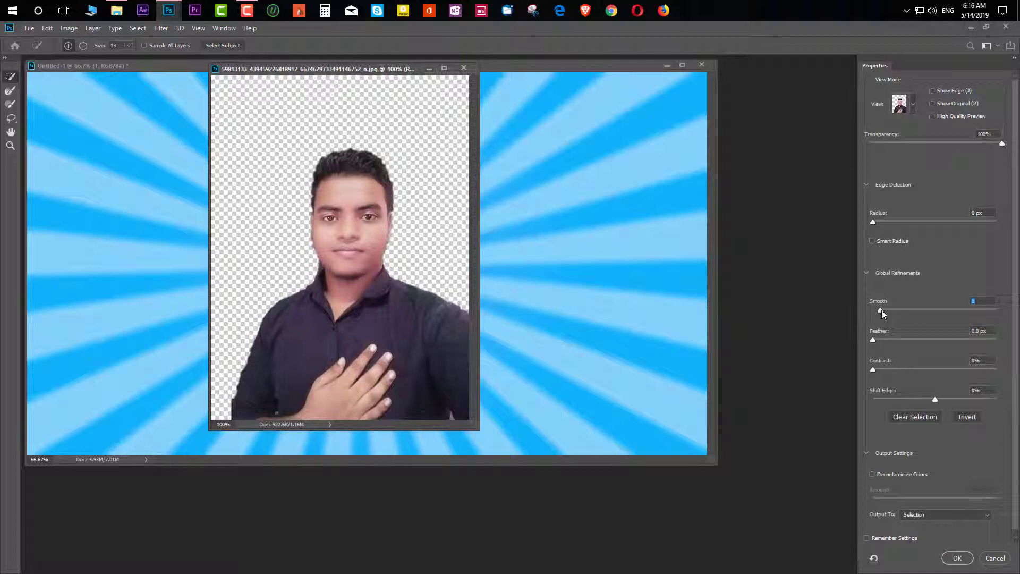
{"action": "left_click_drag", "start_coordinate": [872, 340], "coordinate": [903, 370]}
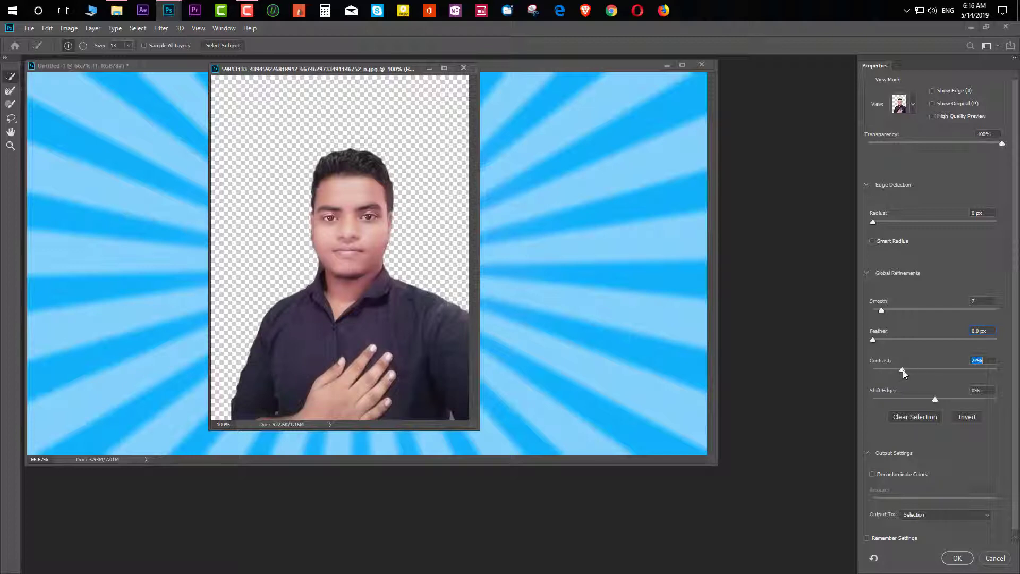
{"action": "left_click", "coordinate": [932, 399]}
{"action": "left_click_drag", "start_coordinate": [933, 405], "coordinate": [937, 393]}
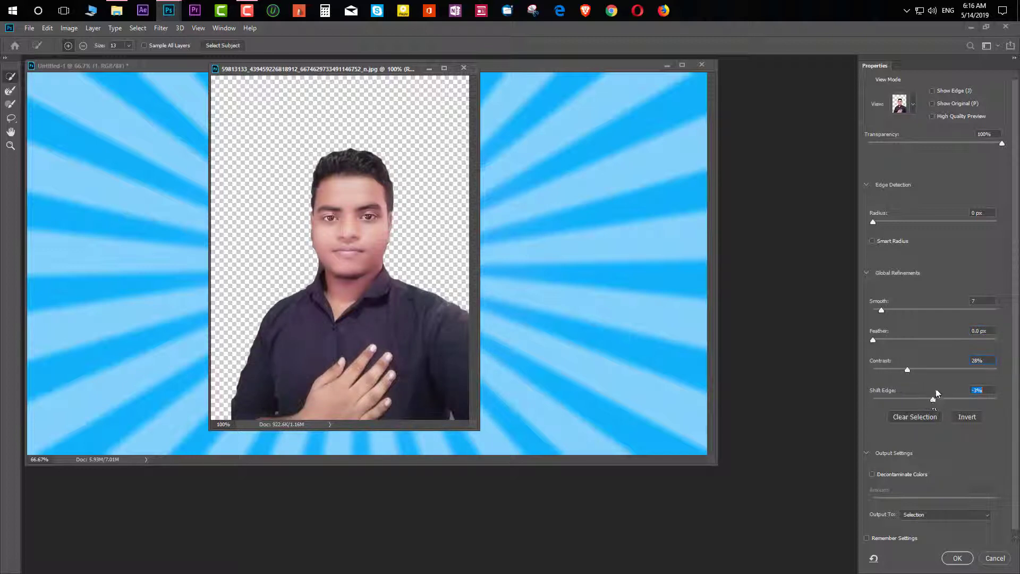
{"action": "left_click", "coordinate": [949, 519]}
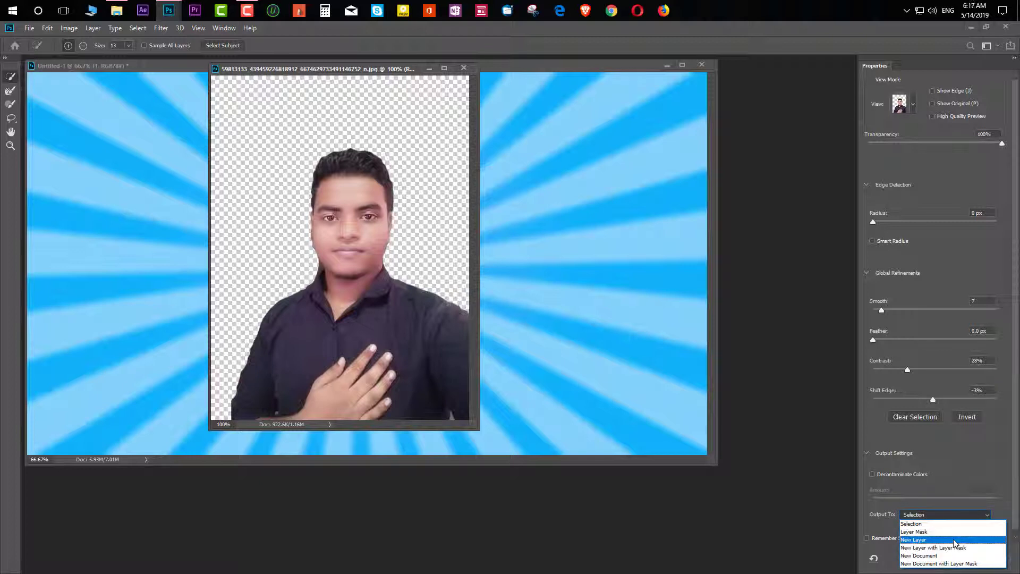
{"action": "left_click", "coordinate": [954, 540]}
{"action": "left_click", "coordinate": [956, 559]}
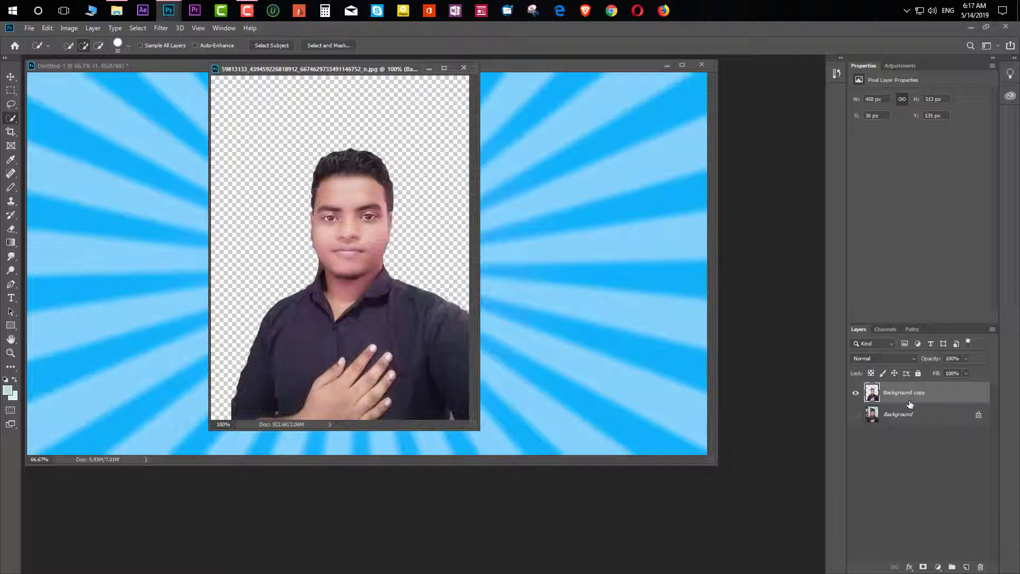
Step: Move the cut-out man into the sunburst document and scale him to about 940 x 1072 px in the canvas's lower-right corner
{"action": "left_click", "coordinate": [7, 78]}
{"action": "left_click_drag", "start_coordinate": [350, 238], "coordinate": [619, 332]}
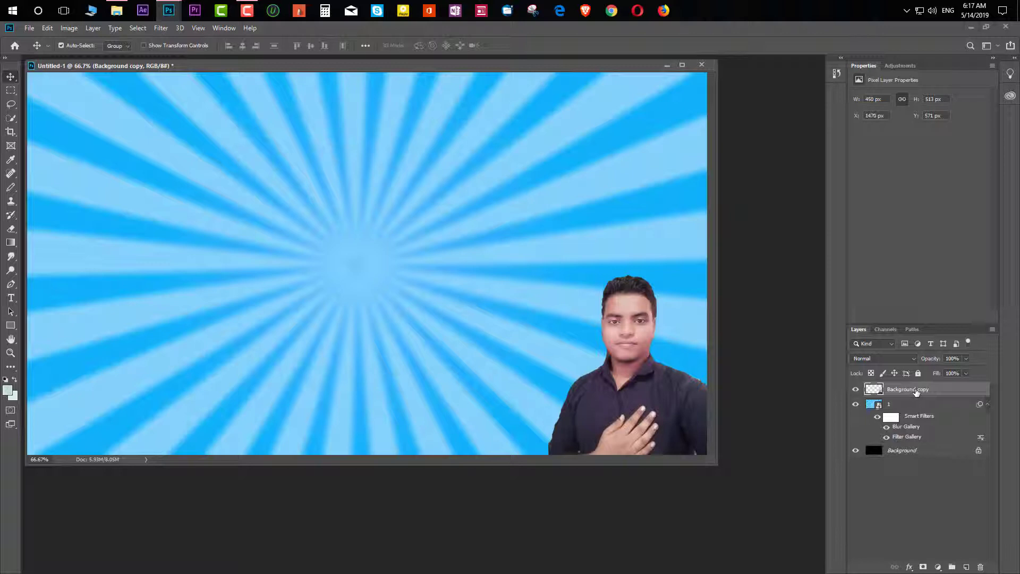
{"action": "key", "text": "ctrl+t"}
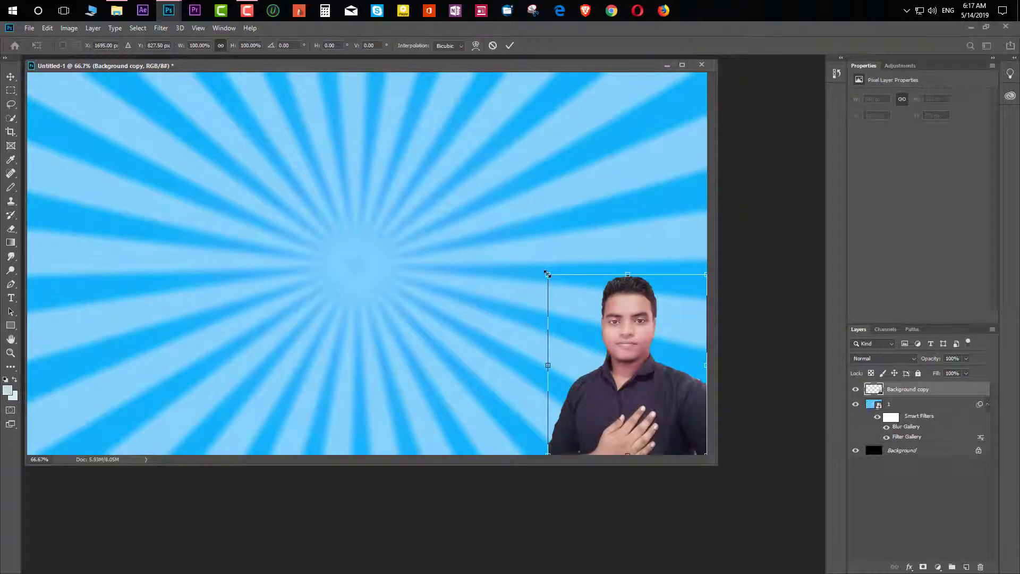
{"action": "left_click_drag", "start_coordinate": [547, 274], "coordinate": [355, 98]}
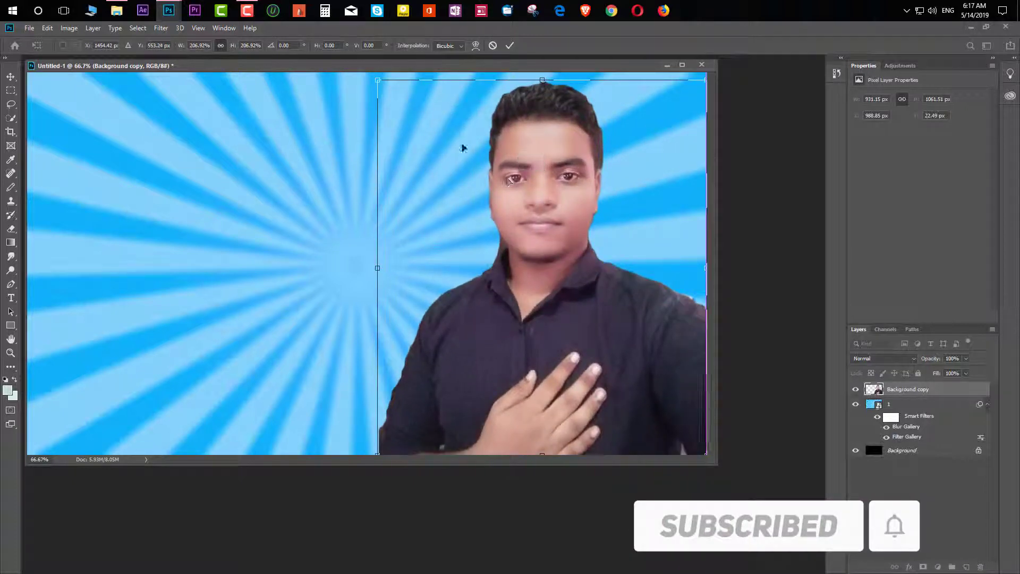
{"action": "left_click_drag", "start_coordinate": [377, 80], "coordinate": [374, 76]}
{"action": "key", "text": "Return"}
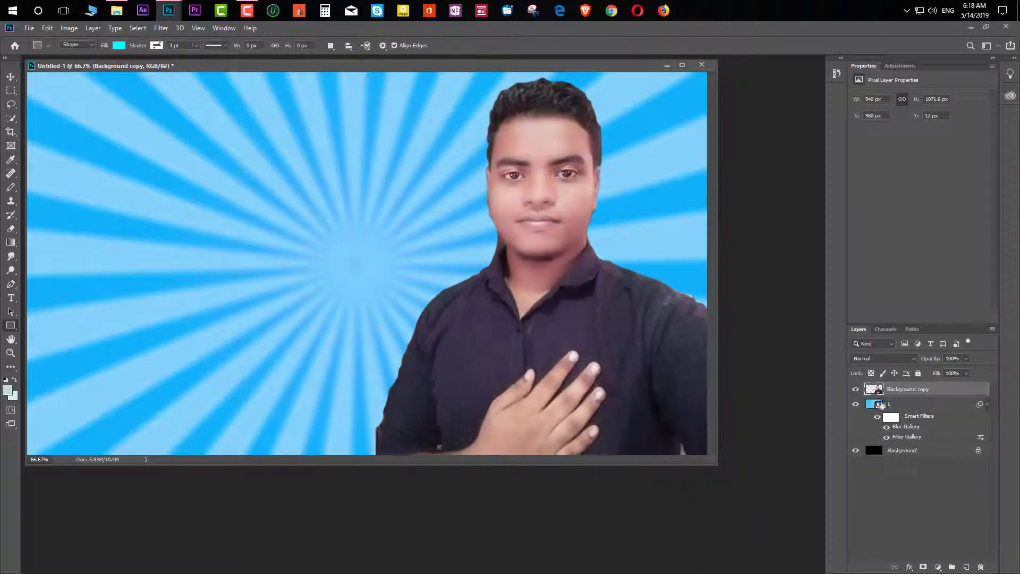
Step: Add a white 10 px outside Stroke layer style to the cut-out man
{"action": "right_click", "coordinate": [875, 393]}
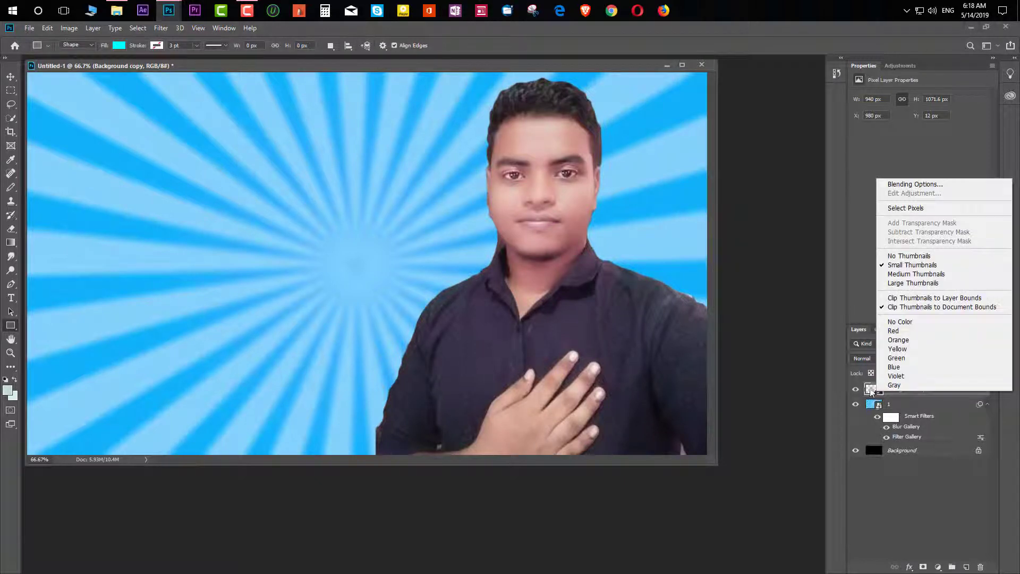
{"action": "left_click", "coordinate": [869, 388]}
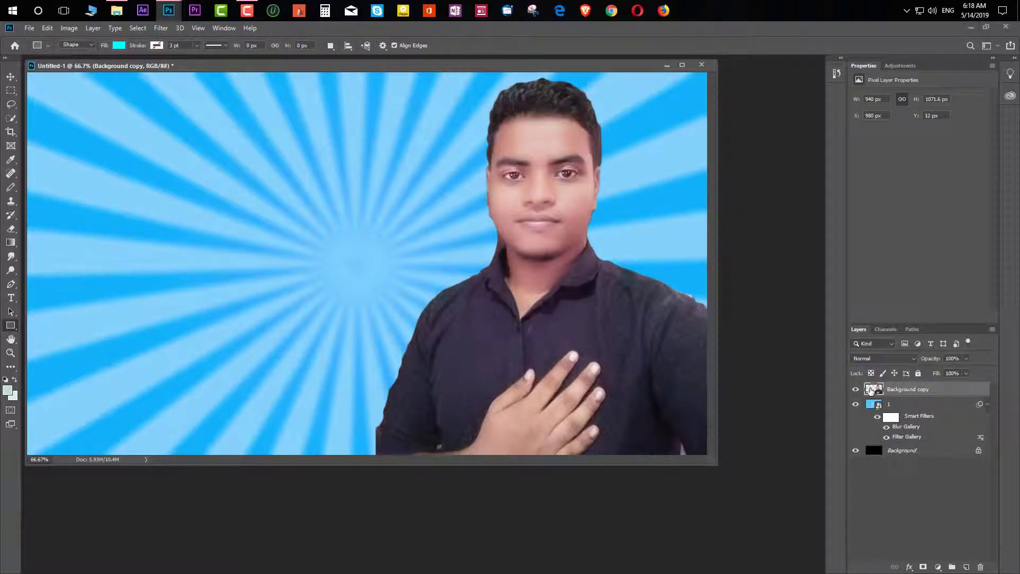
{"action": "double_click", "coordinate": [870, 389]}
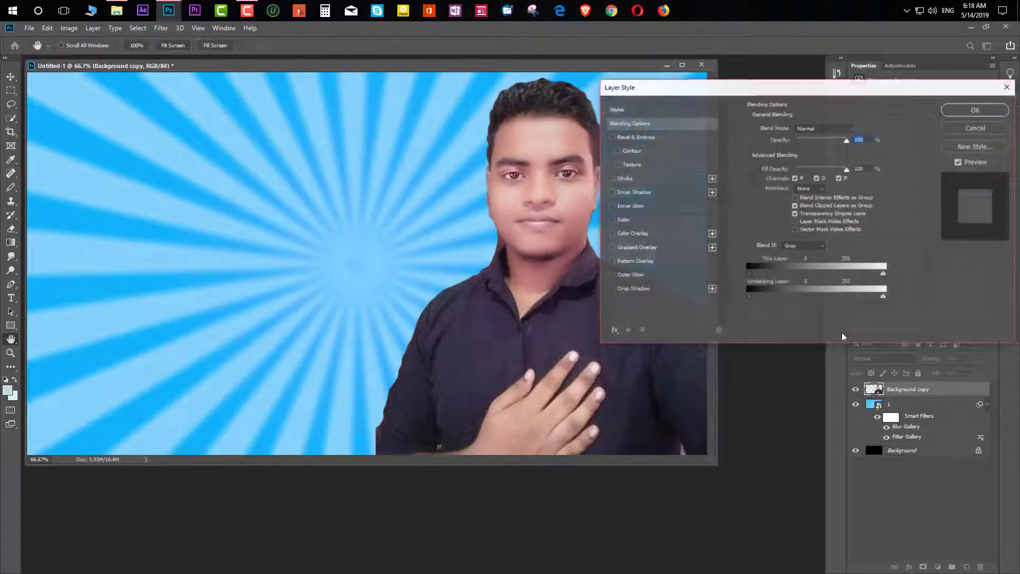
{"action": "left_click", "coordinate": [624, 182]}
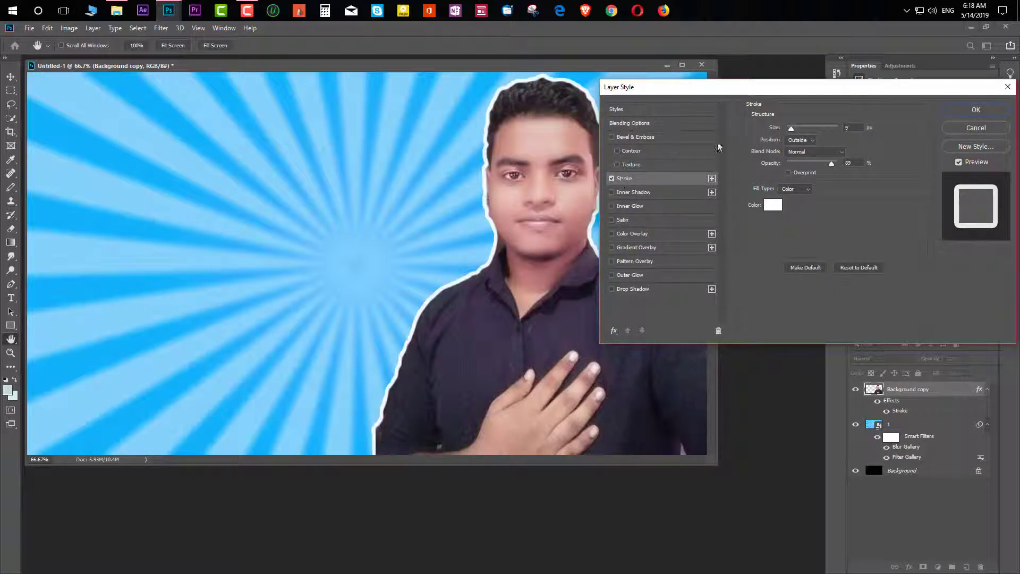
{"action": "left_click_drag", "start_coordinate": [793, 134], "coordinate": [792, 134]}
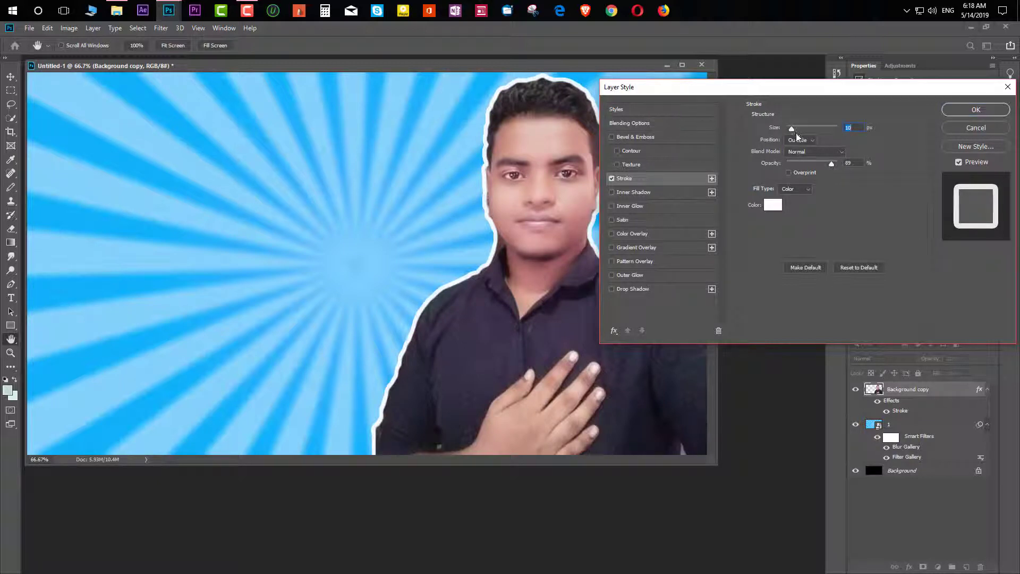
{"action": "left_click", "coordinate": [977, 111]}
Step: Apply the automatic tone correction to the cut-out portrait layer
{"action": "key", "text": "u"}
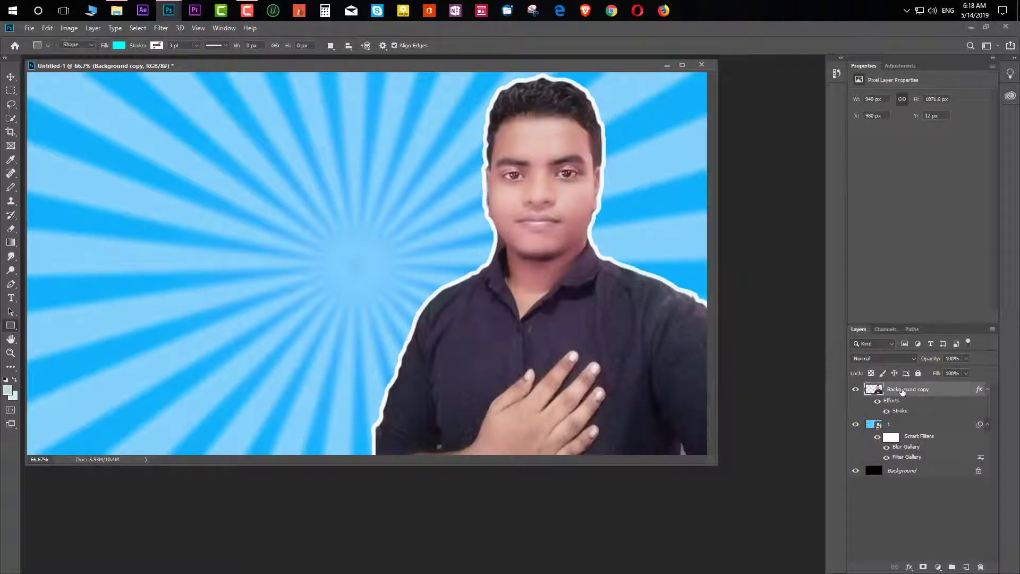
{"action": "left_click", "coordinate": [73, 28]}
{"action": "left_click", "coordinate": [80, 71]}
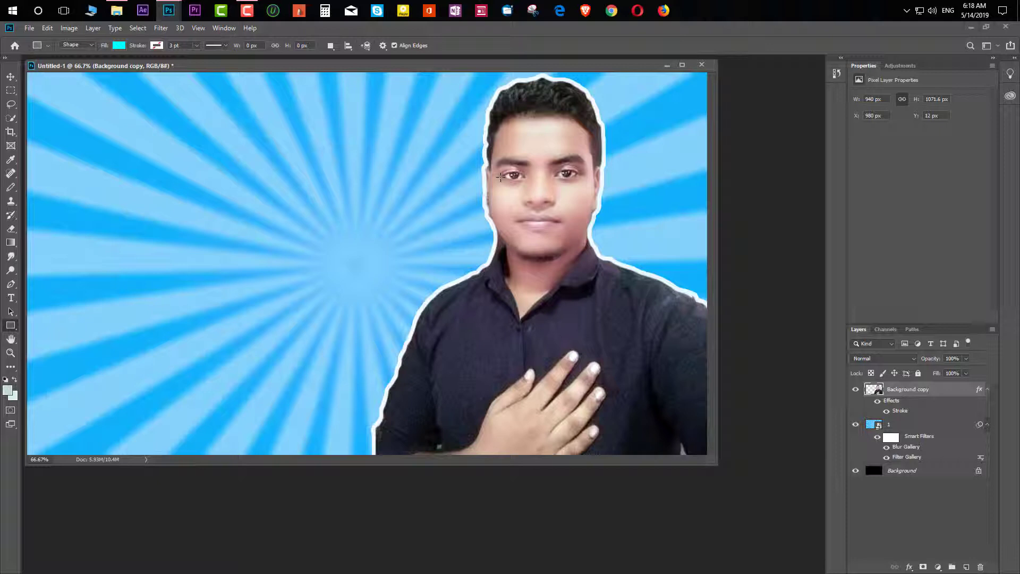
Step: Draw a rectangle about 895 x 1081 px over the canvas's right half and fill it with a blue sampled from the sunburst
{"action": "right_click", "coordinate": [13, 326]}
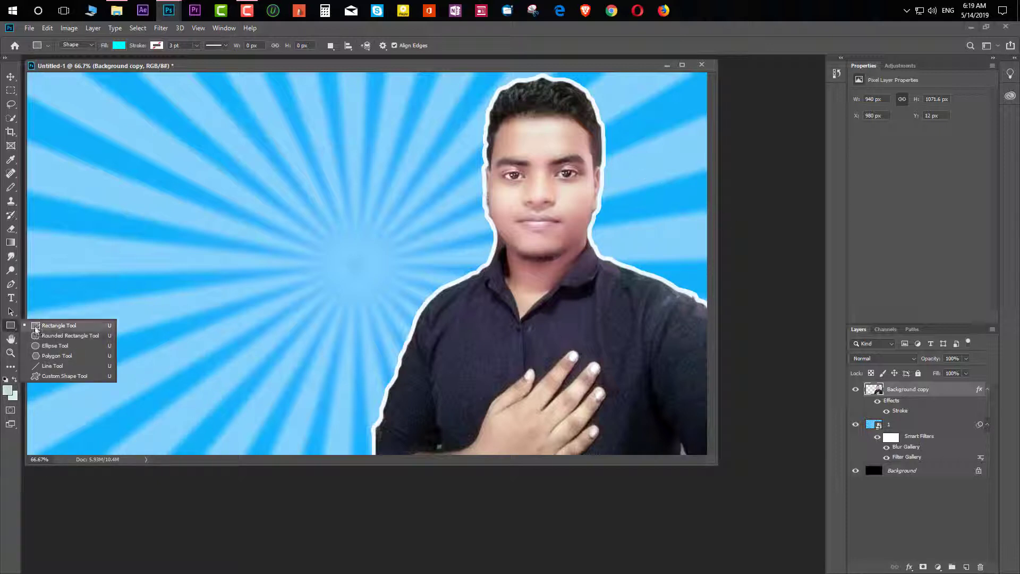
{"action": "left_click", "coordinate": [51, 325]}
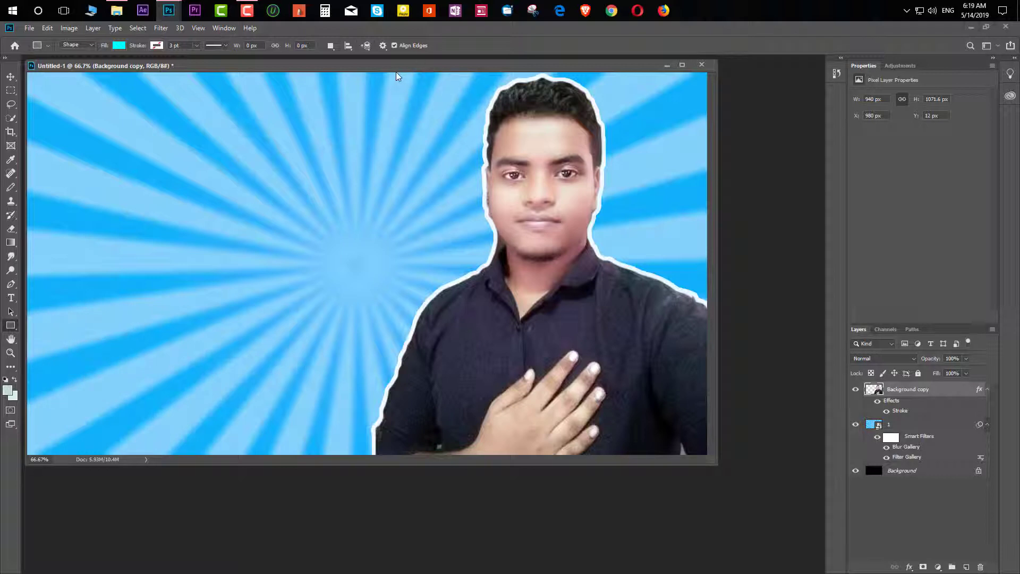
{"action": "left_click_drag", "start_coordinate": [394, 73], "coordinate": [712, 455]}
{"action": "double_click", "coordinate": [874, 389]}
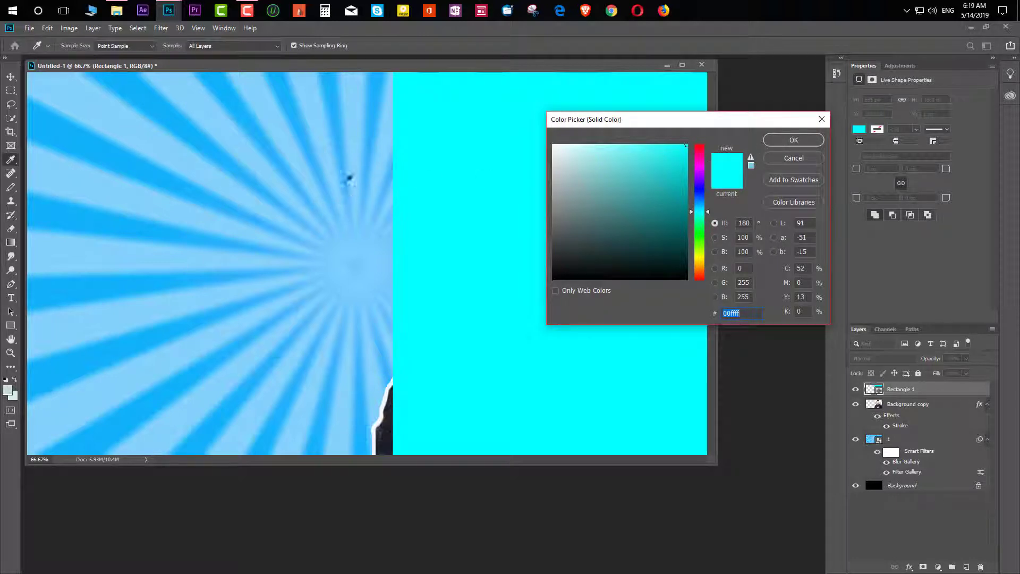
{"action": "left_click", "coordinate": [371, 150]}
{"action": "left_click", "coordinate": [792, 142]}
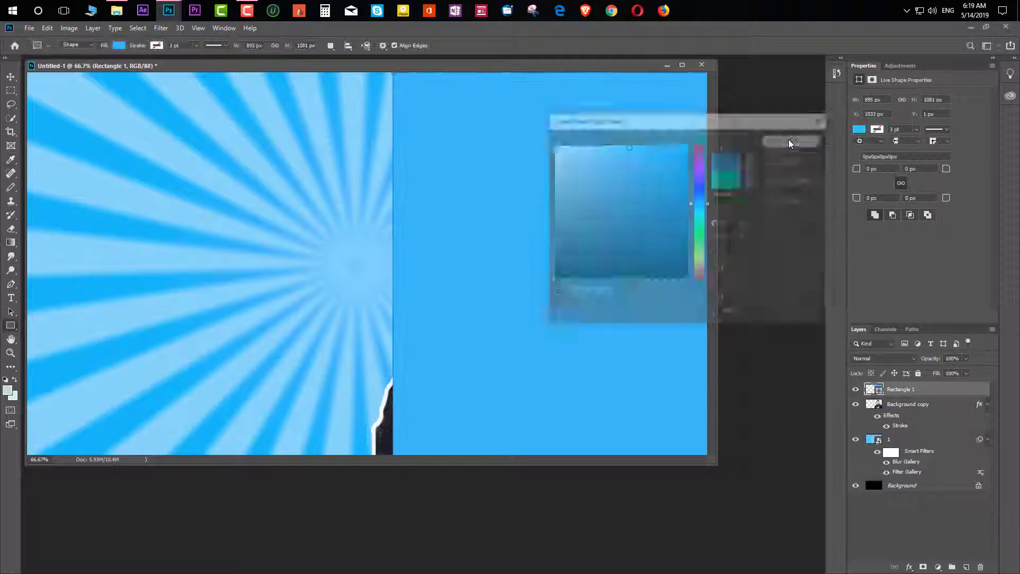
Step: Lower the blue rectangle's opacity to 49% and place the portrait layer above it
{"action": "left_click", "coordinate": [965, 358]}
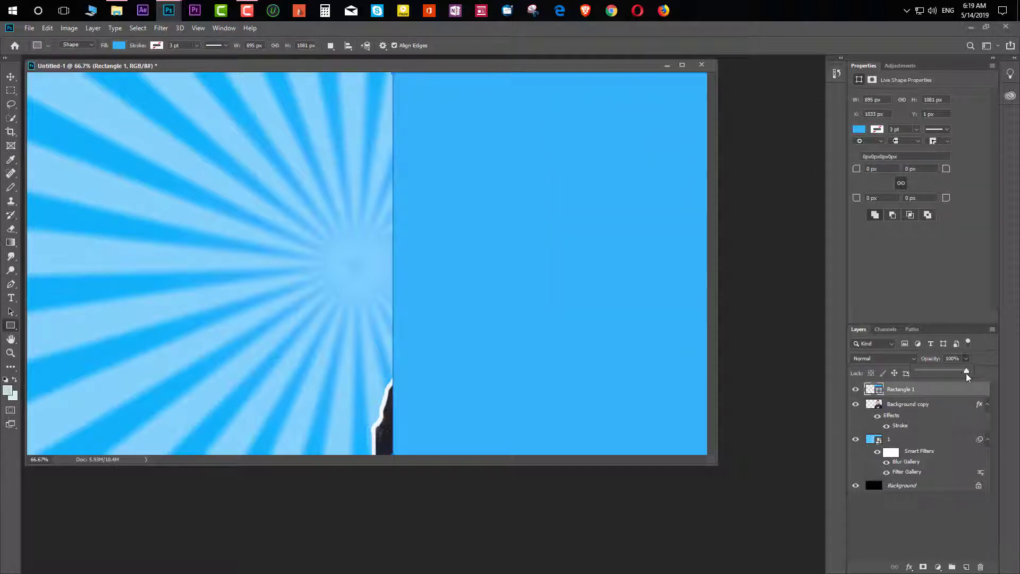
{"action": "left_click_drag", "start_coordinate": [965, 371], "coordinate": [953, 371]}
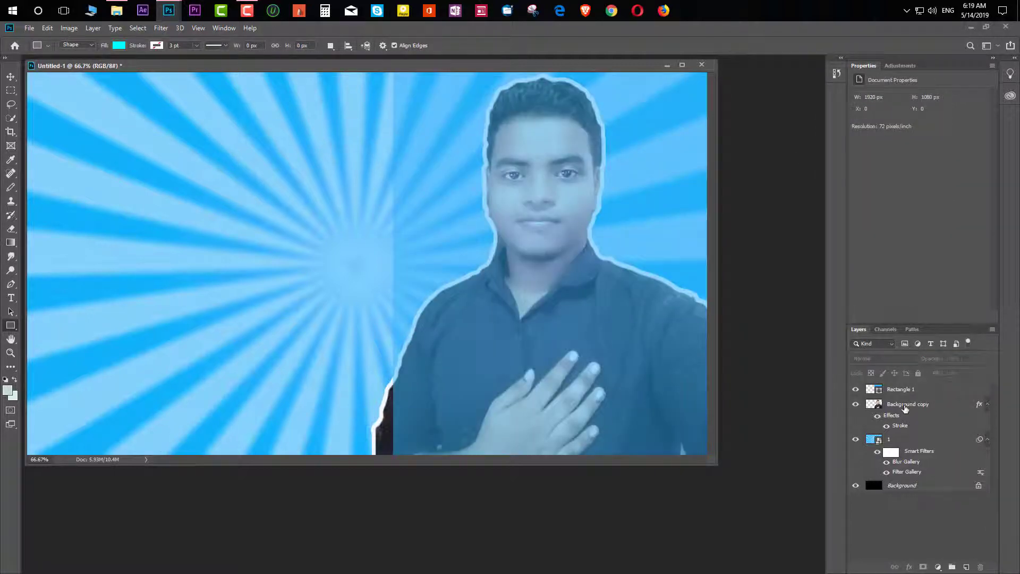
{"action": "left_click_drag", "start_coordinate": [905, 408], "coordinate": [906, 389]}
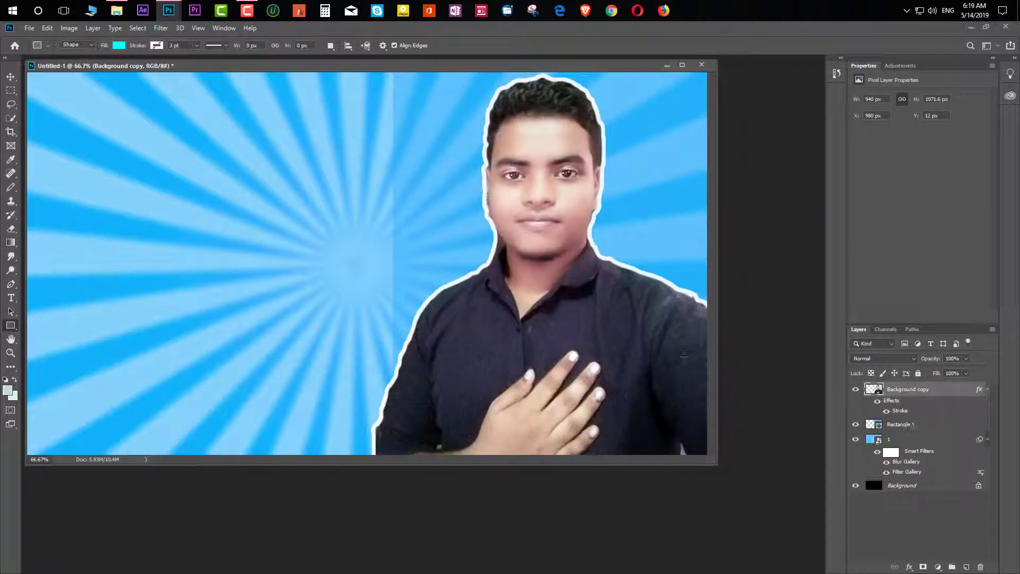
Step: Rotate the blue rectangle about 23° and enlarge it to about 1569 x 1837 px so its edge slants across the canvas behind the man
{"action": "left_click", "coordinate": [914, 425]}
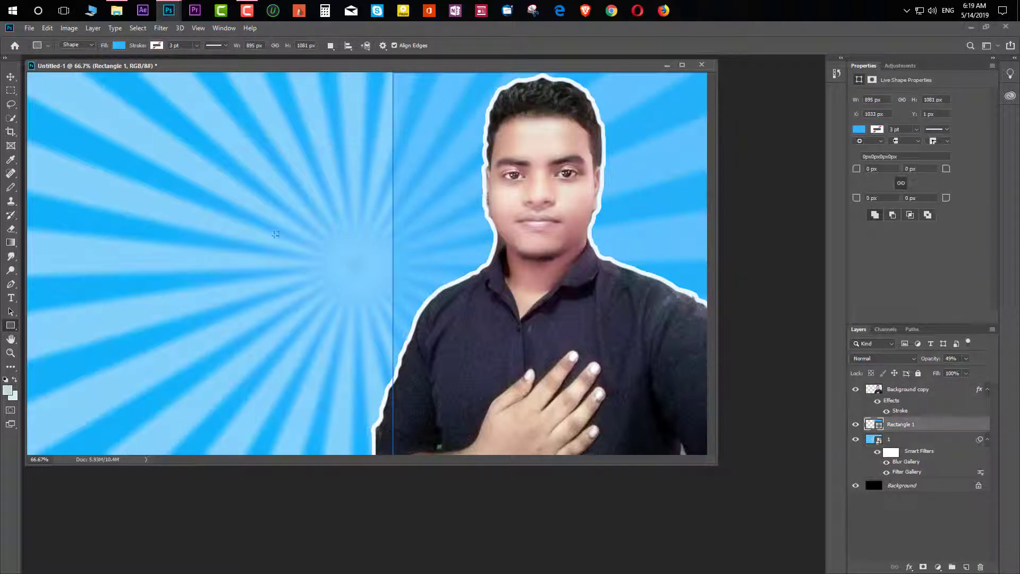
{"action": "key", "text": "ctrl+t"}
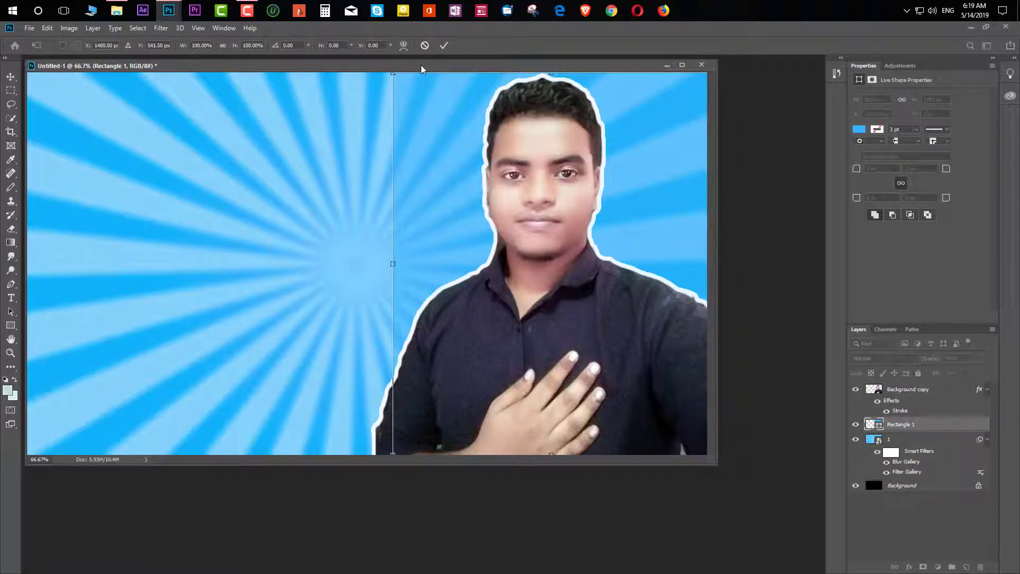
{"action": "left_click_drag", "start_coordinate": [374, 75], "coordinate": [537, 48]}
{"action": "left_click_drag", "start_coordinate": [431, 413], "coordinate": [327, 541]}
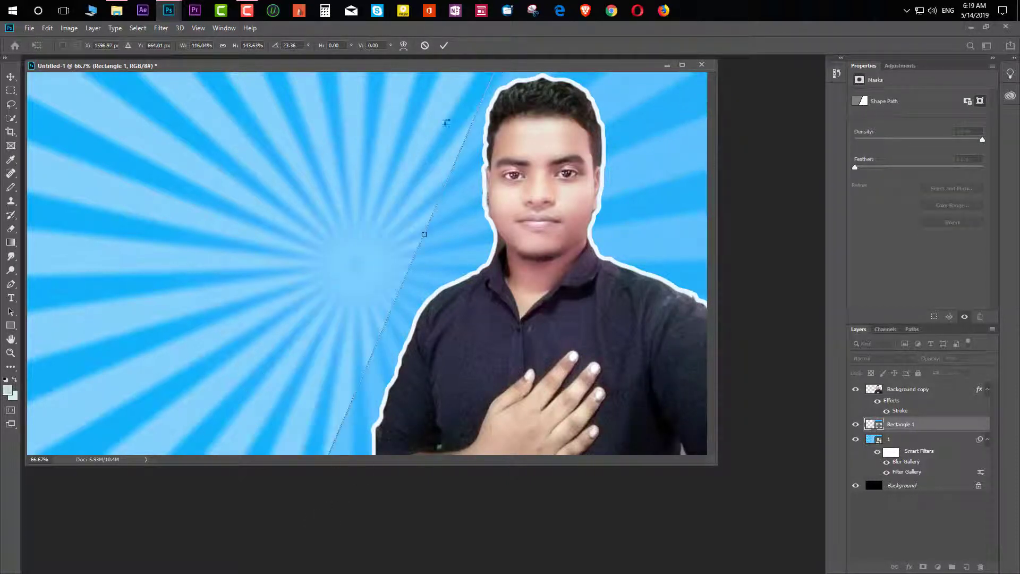
{"action": "left_click", "coordinate": [444, 47]}
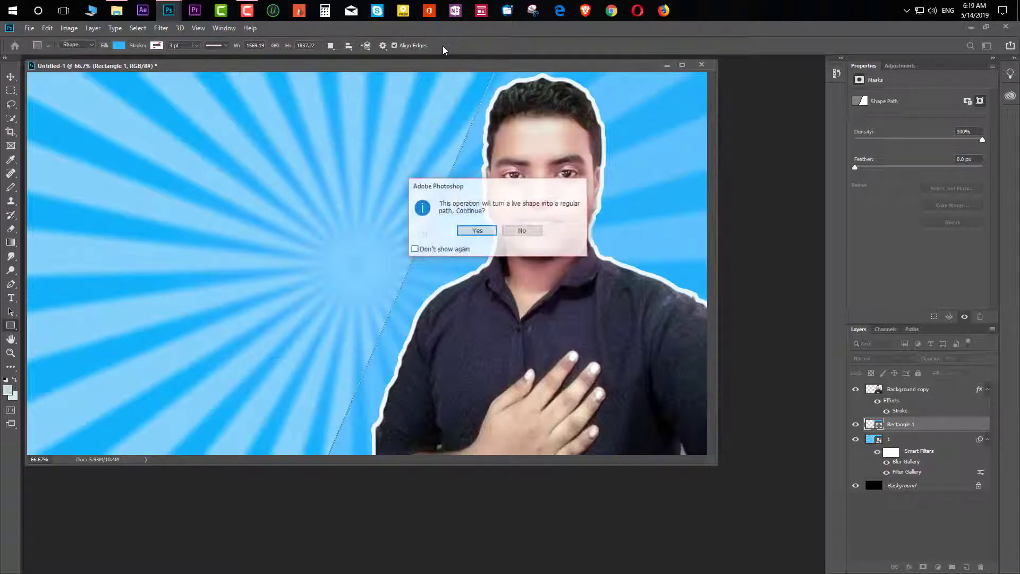
{"action": "key", "text": "Return"}
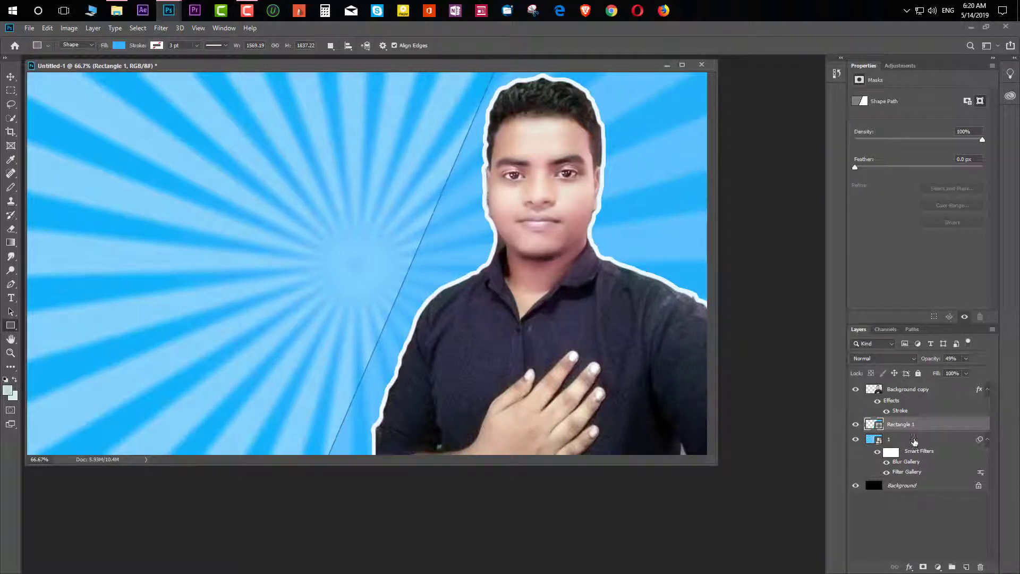
Step: Group the portrait, rectangle and sunburst layers together, leaving out the Background layer
{"action": "left_click", "coordinate": [909, 441]}
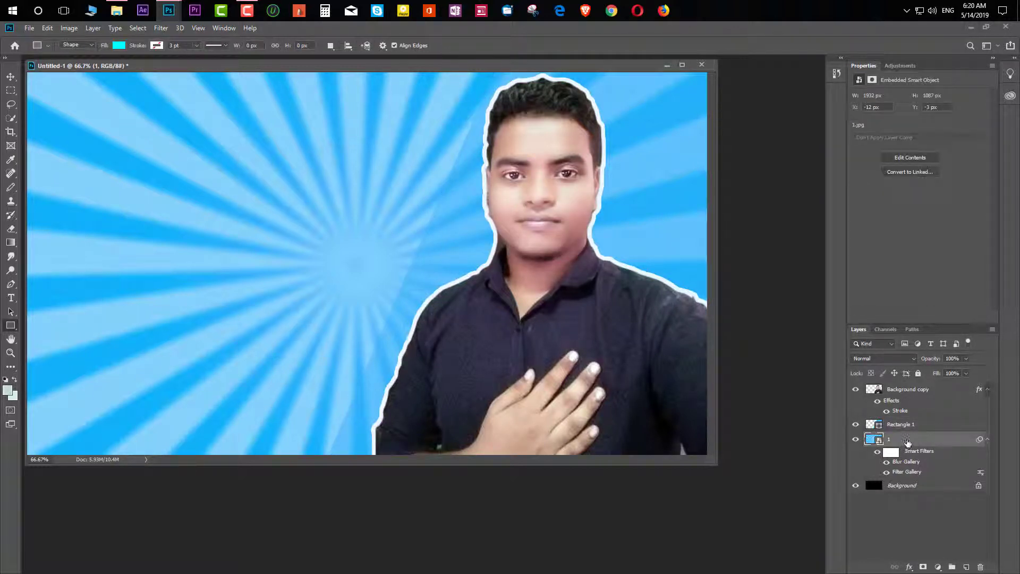
{"action": "left_click", "coordinate": [915, 392], "text": "ctrl"}
{"action": "left_click", "coordinate": [911, 428], "text": "ctrl"}
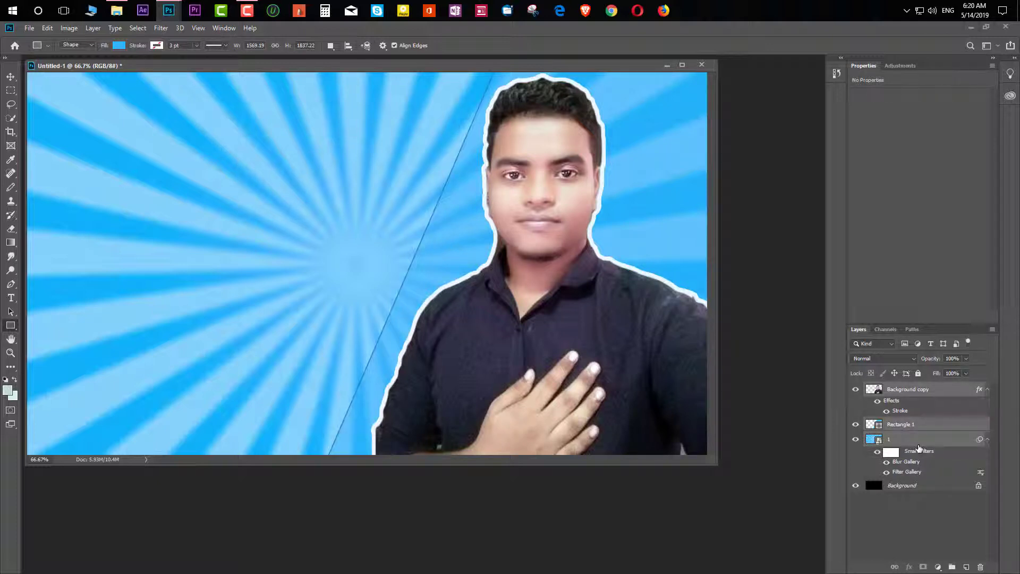
{"action": "key", "text": "ctrl+g"}
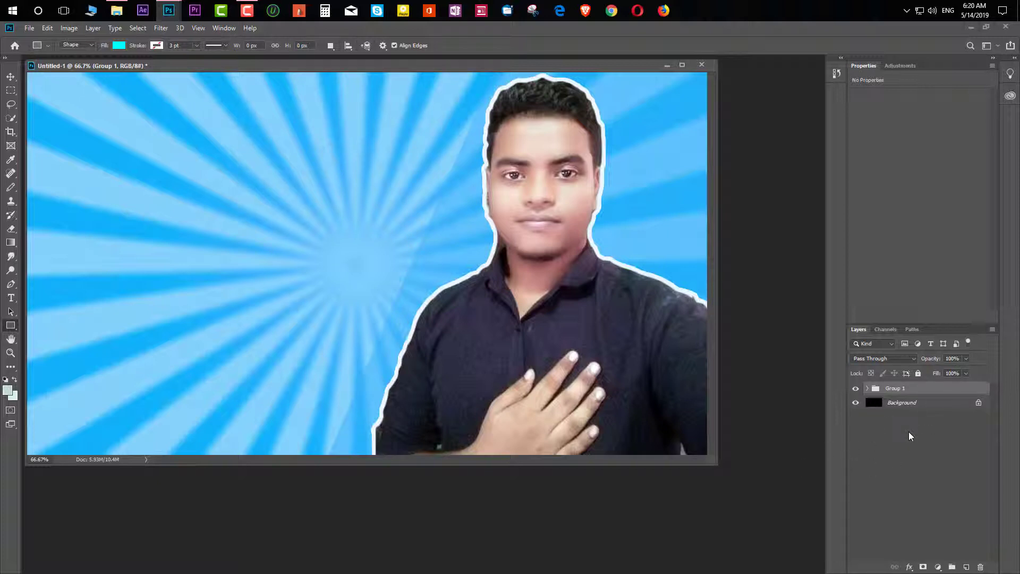
Step: Add the title text "YouTube" in white Calibri Regular on the canvas's upper left area
{"action": "left_click", "coordinate": [11, 301]}
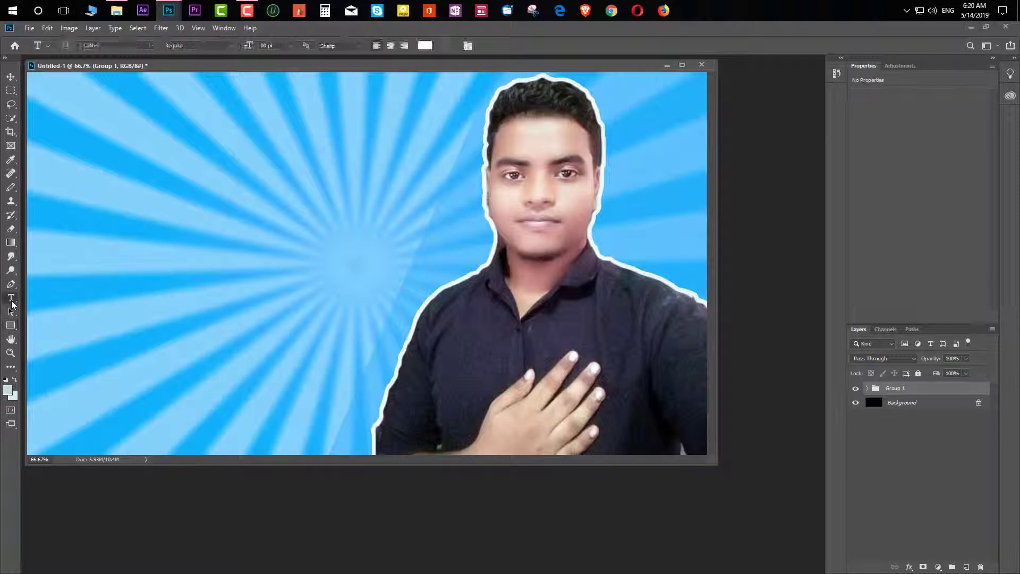
{"action": "left_click", "coordinate": [69, 139]}
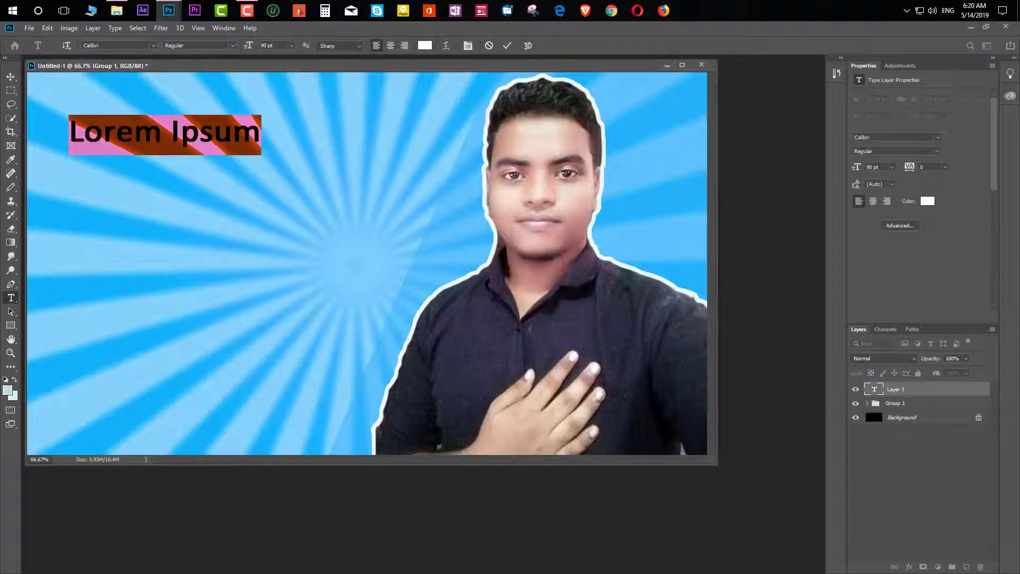
{"action": "left_click", "coordinate": [153, 46]}
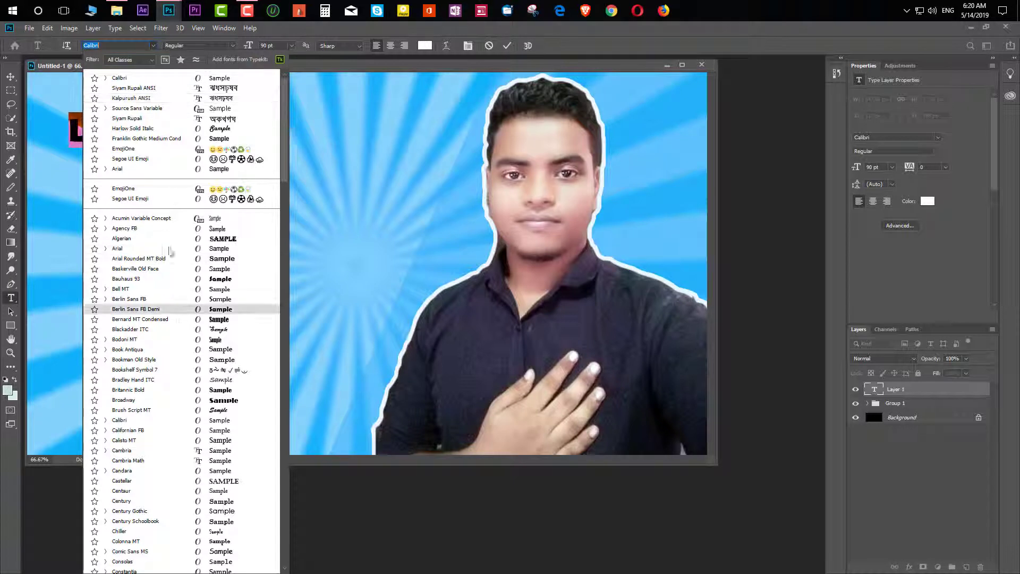
{"action": "left_click", "coordinate": [175, 80]}
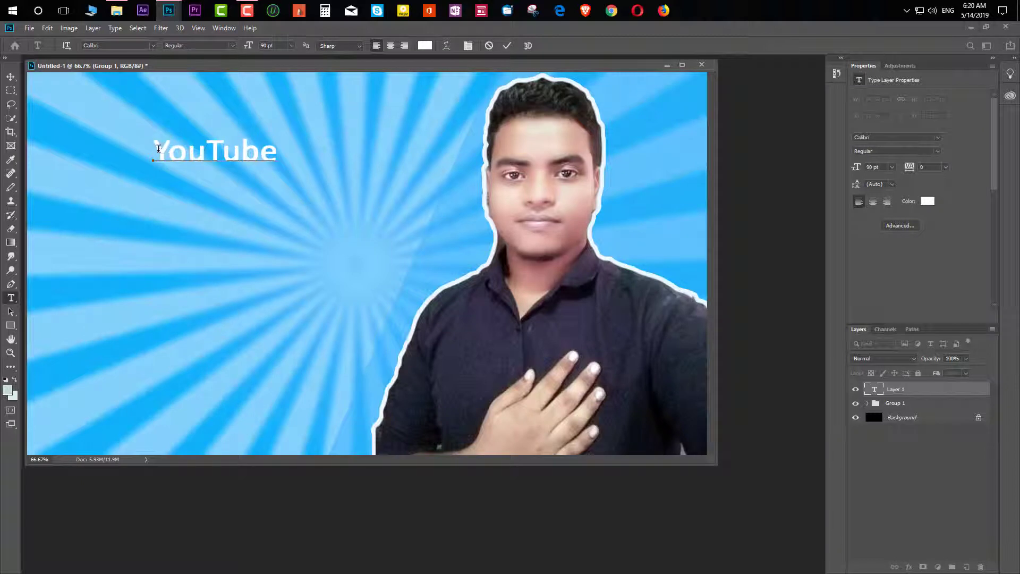
Step: Set the "YouTube" text's font size to 170 pt and commit the text
{"action": "left_click_drag", "start_coordinate": [154, 150], "coordinate": [296, 149]}
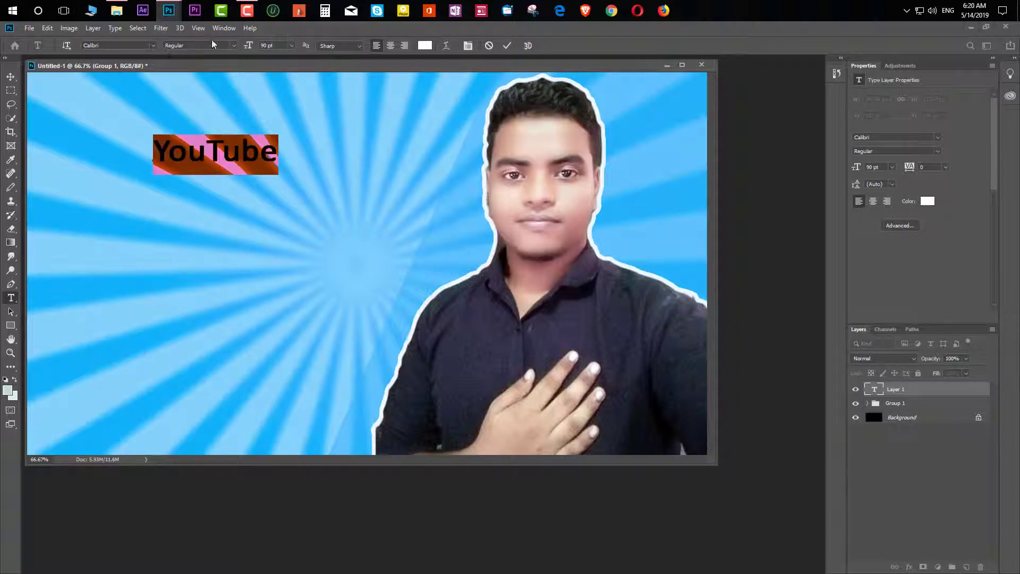
{"action": "left_click", "coordinate": [266, 47]}
{"action": "key", "text": "Return"}
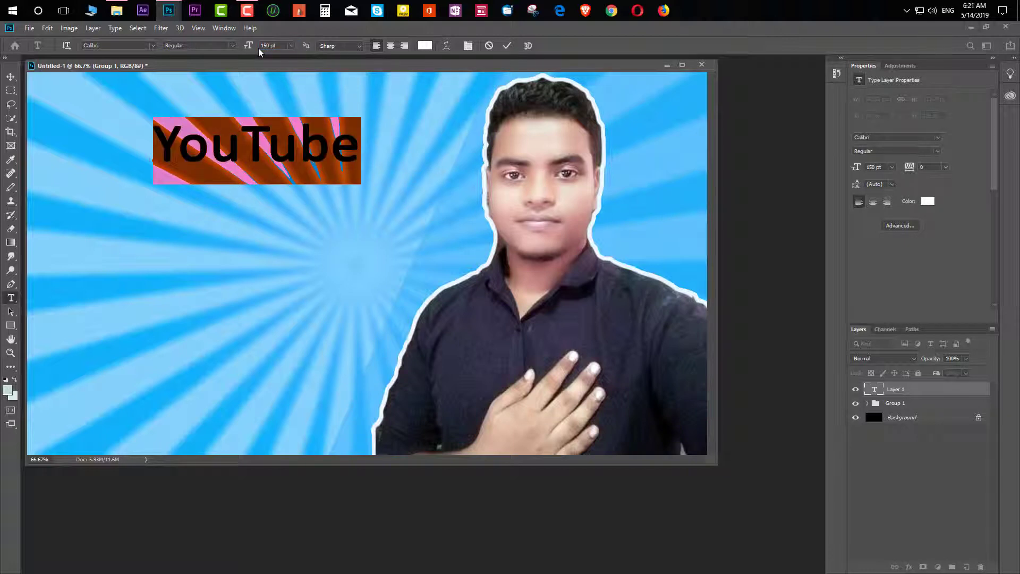
{"action": "left_click", "coordinate": [273, 46]}
{"action": "type", "text": "170"}
{"action": "key", "text": "Return"}
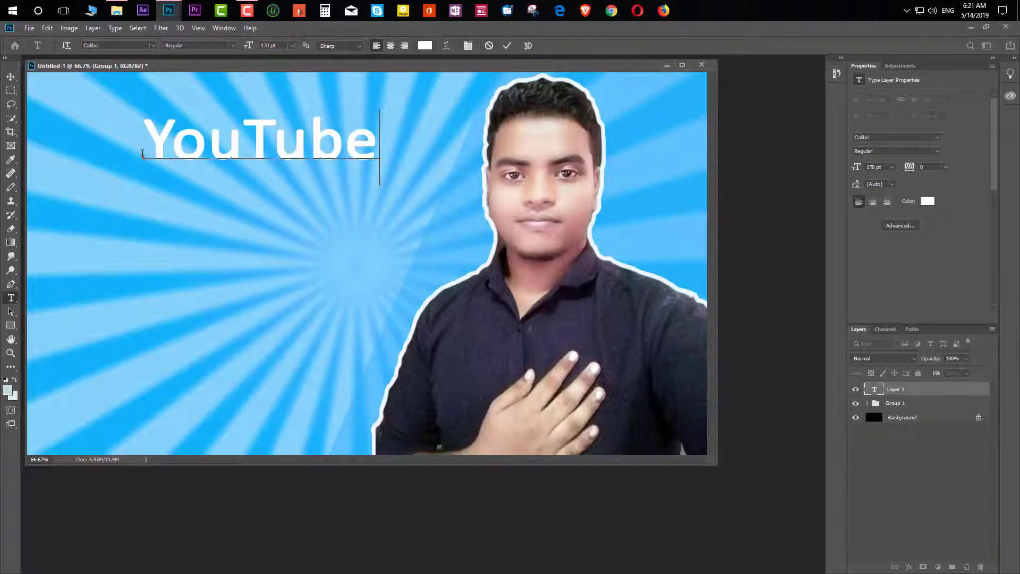
{"action": "left_click", "coordinate": [508, 47]}
Step: Draw a rectangle about 679 x 151 px over the "YouTube" title and fill it with red ff0000
{"action": "left_click", "coordinate": [11, 325]}
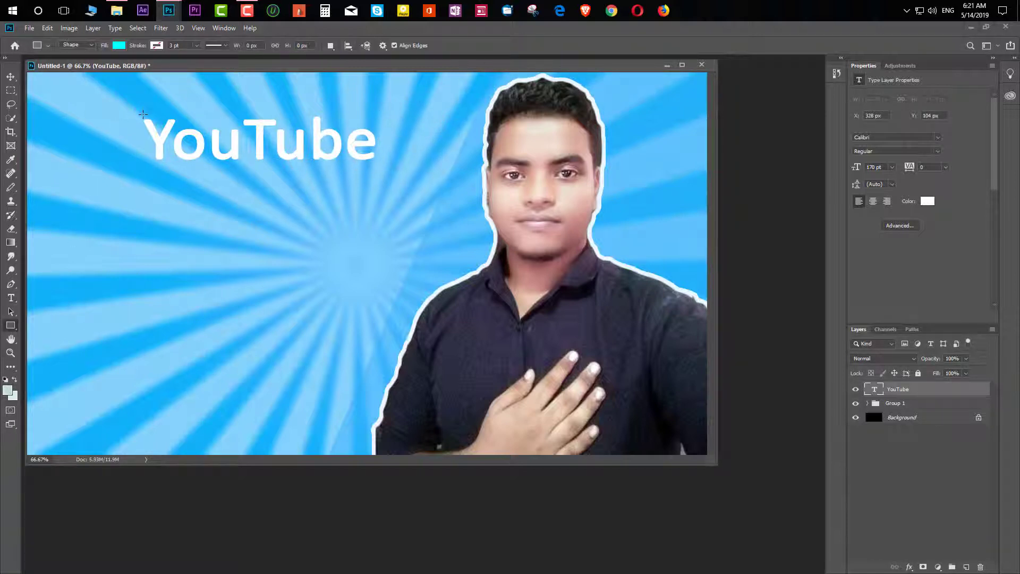
{"action": "left_click_drag", "start_coordinate": [139, 113], "coordinate": [379, 166]}
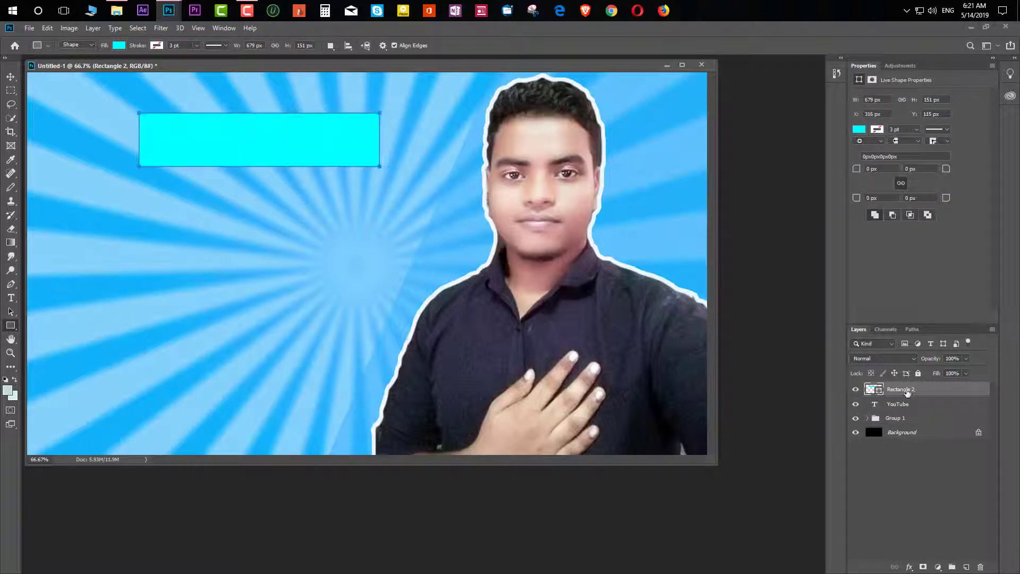
{"action": "double_click", "coordinate": [869, 390]}
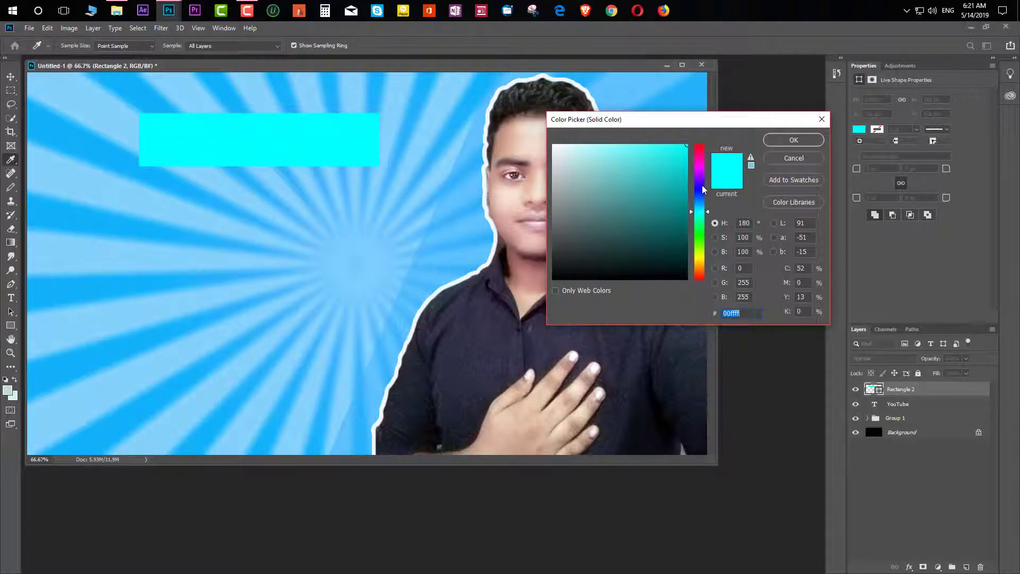
{"action": "left_click_drag", "start_coordinate": [703, 189], "coordinate": [700, 145]}
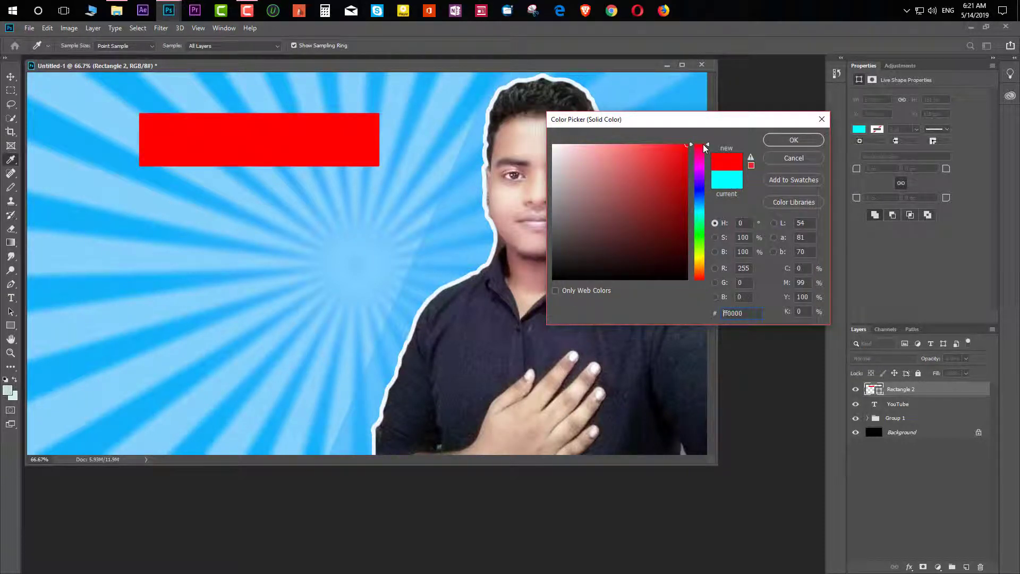
{"action": "left_click", "coordinate": [794, 143]}
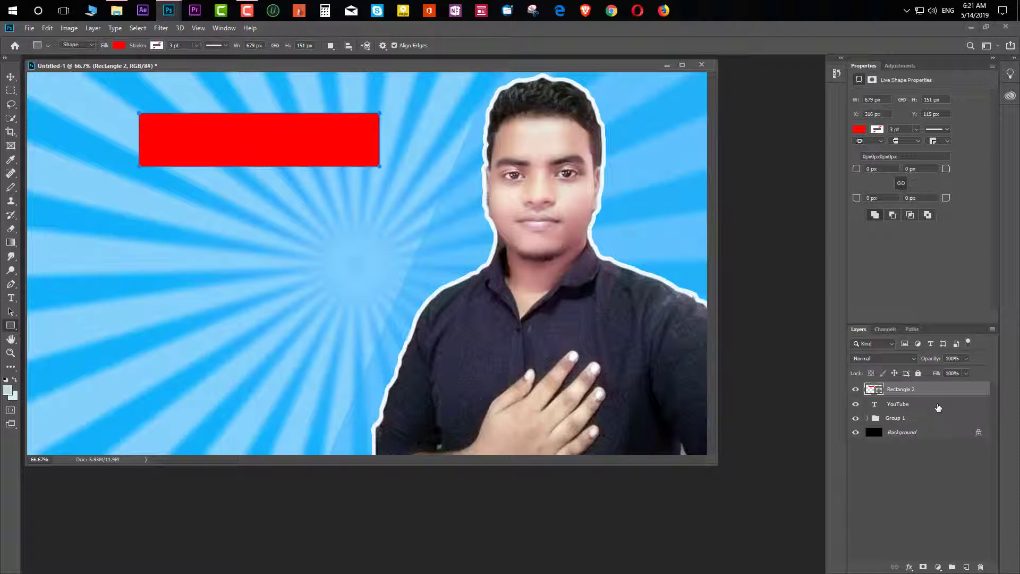
Step: Place the "YouTube" text layer above the red rectangle, group the two and shift the group slightly up and left
{"action": "left_click_drag", "start_coordinate": [938, 407], "coordinate": [934, 388]}
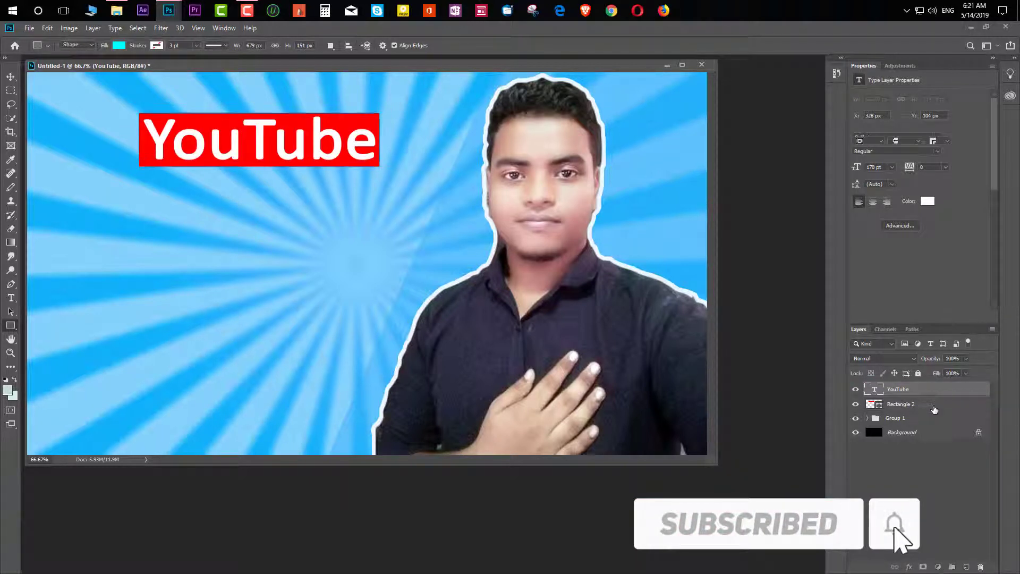
{"action": "left_click", "coordinate": [934, 407], "text": "shift"}
{"action": "key", "text": "ctrl+g"}
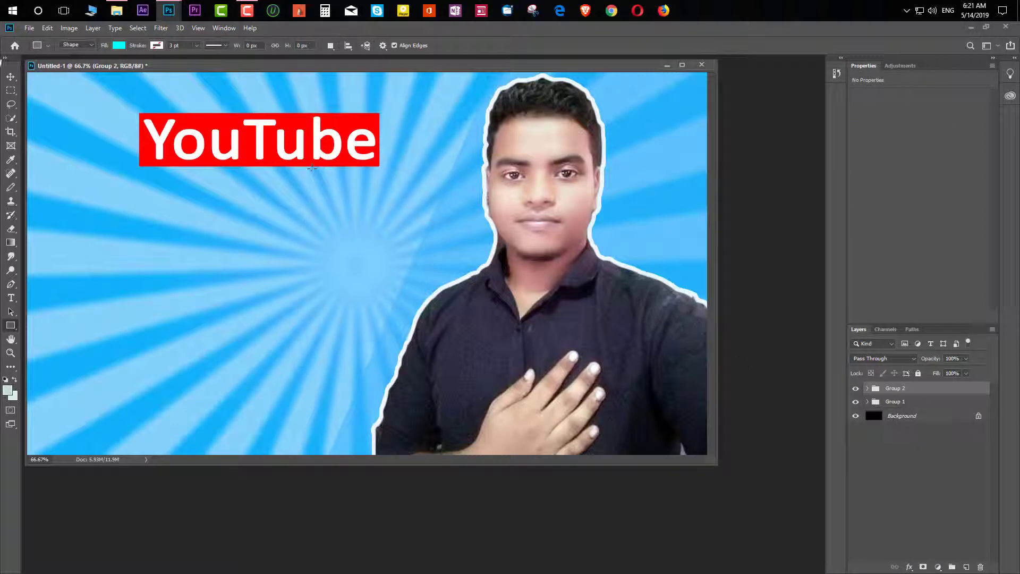
{"action": "left_click", "coordinate": [10, 77]}
{"action": "left_click_drag", "start_coordinate": [247, 154], "coordinate": [242, 146]}
Step: Add the white text "Thumbnail" in 170 pt Calibri, centred roughly below the red "YouTube" panel
{"action": "left_click", "coordinate": [6, 298]}
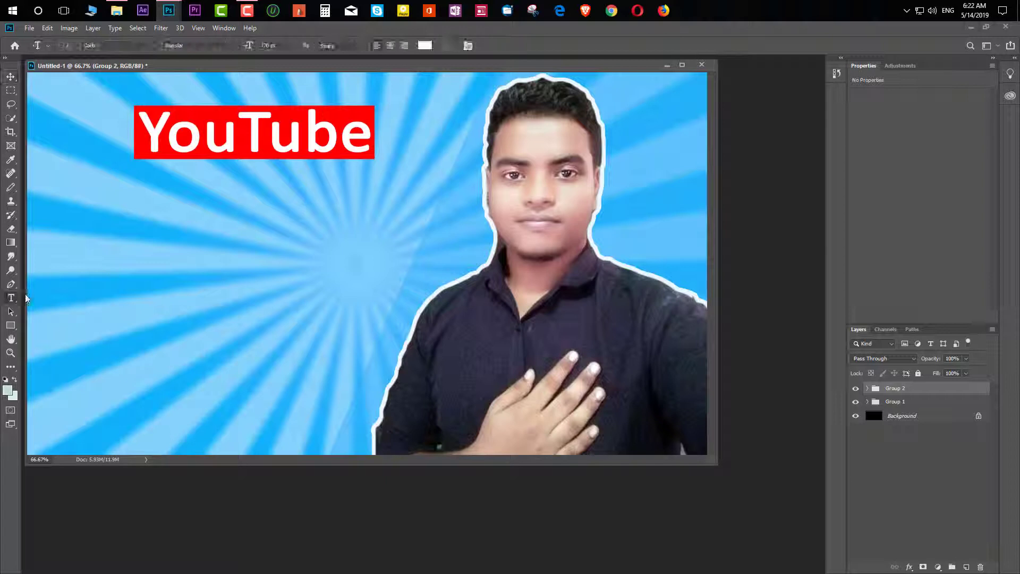
{"action": "left_click", "coordinate": [122, 217]}
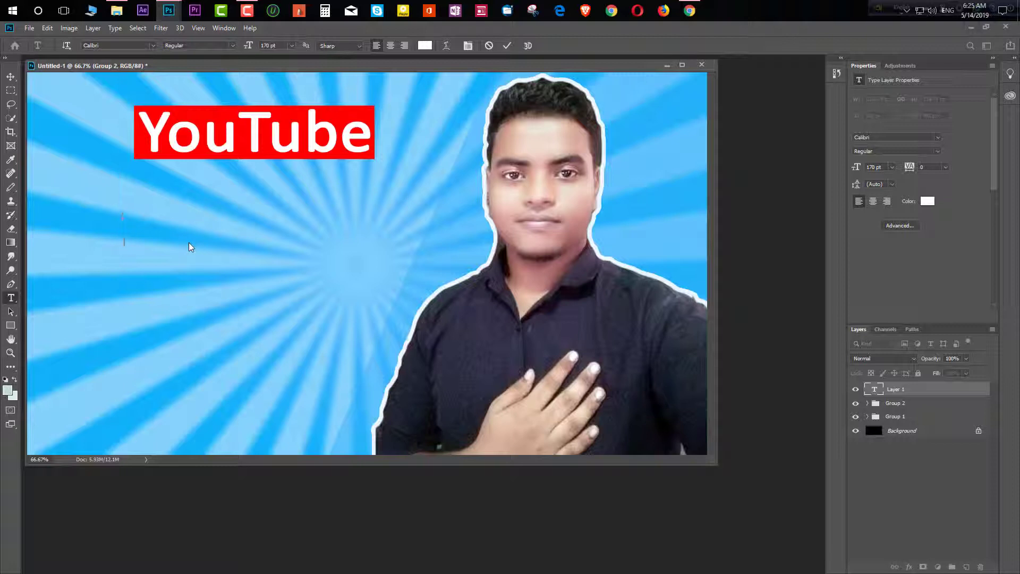
{"action": "type", "text": "Thumbnail"}
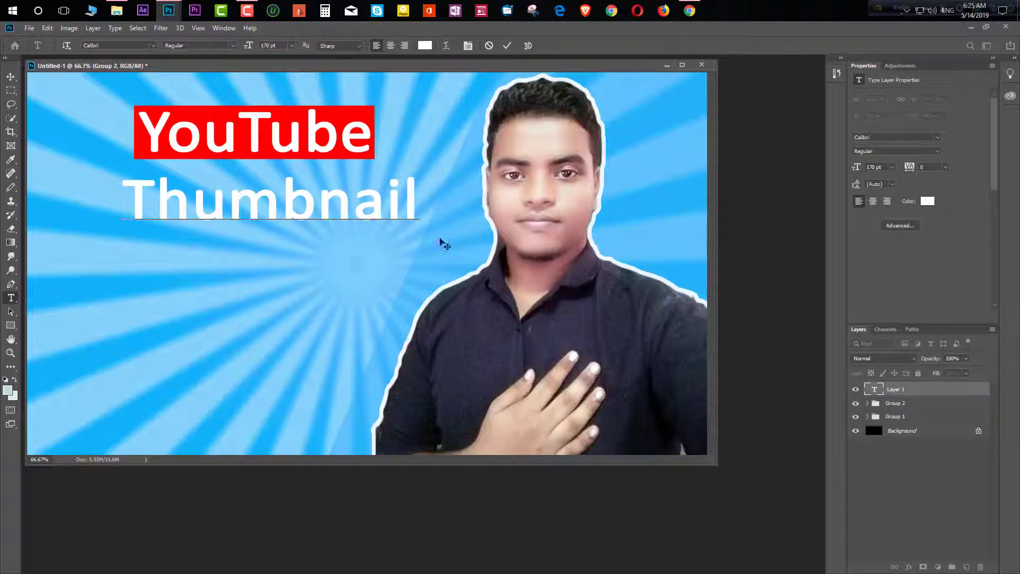
{"action": "mouse_move", "coordinate": [387, 289]}
{"action": "left_mouse_down"}
{"action": "mouse_move", "coordinate": [341, 285]}
{"action": "mouse_move", "coordinate": [369, 289]}
{"action": "left_mouse_up"}
{"action": "left_click", "coordinate": [506, 46]}
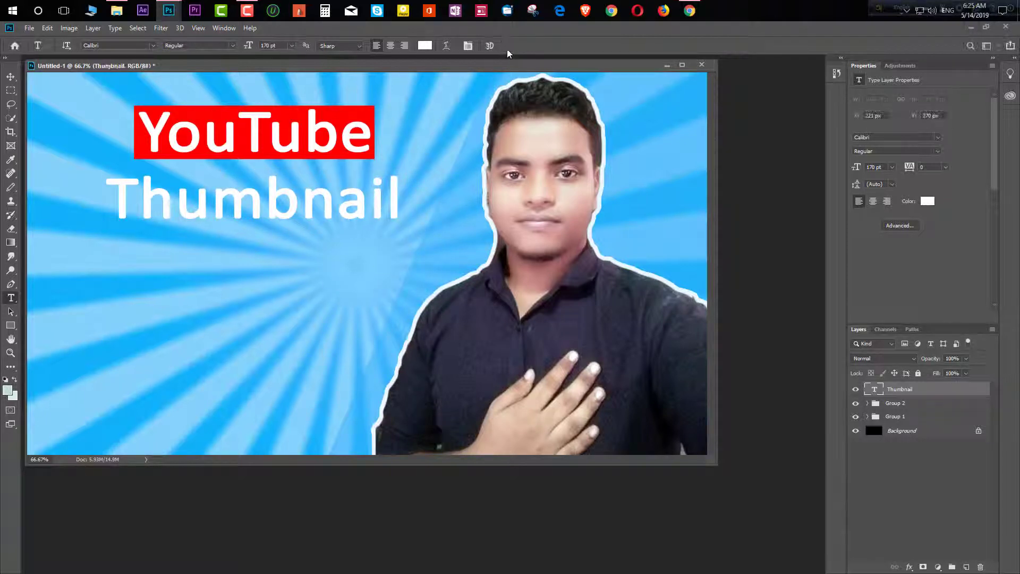
Step: Draw a rectangle about 871 x 168 px over the "Thumbnail" text and fill it with black
{"action": "left_click", "coordinate": [11, 325]}
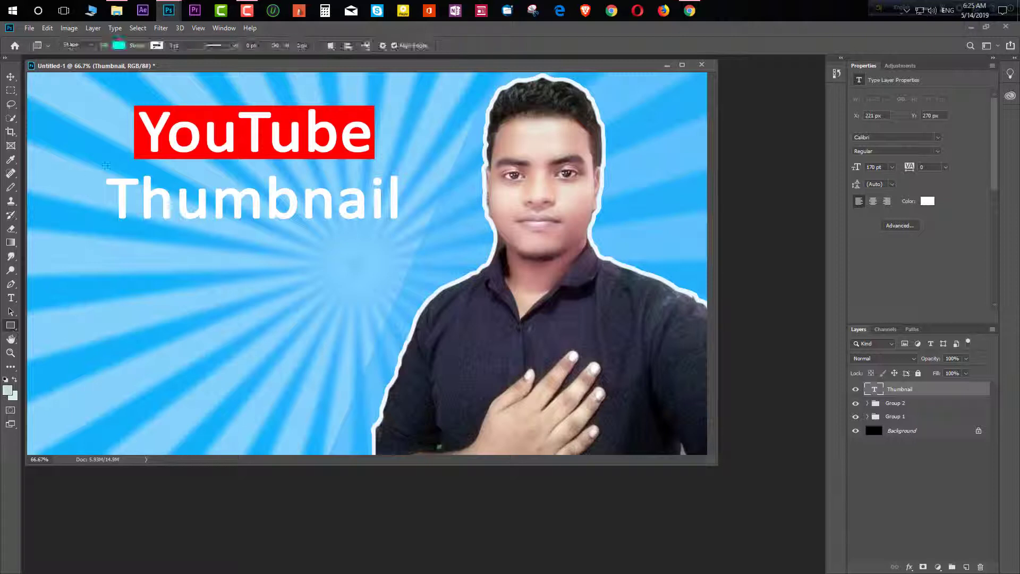
{"action": "left_click_drag", "start_coordinate": [101, 168], "coordinate": [409, 226]}
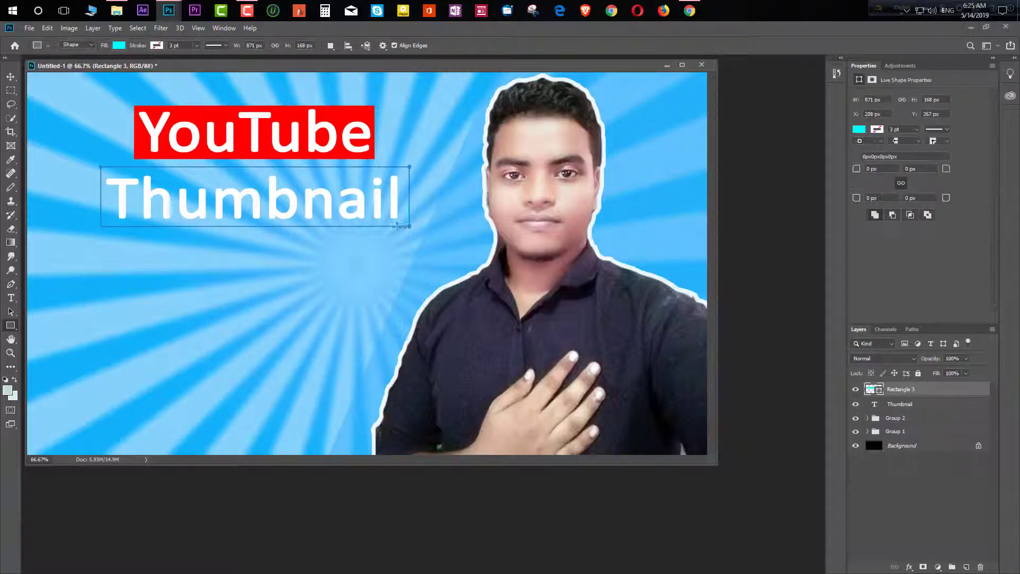
{"action": "double_click", "coordinate": [872, 392]}
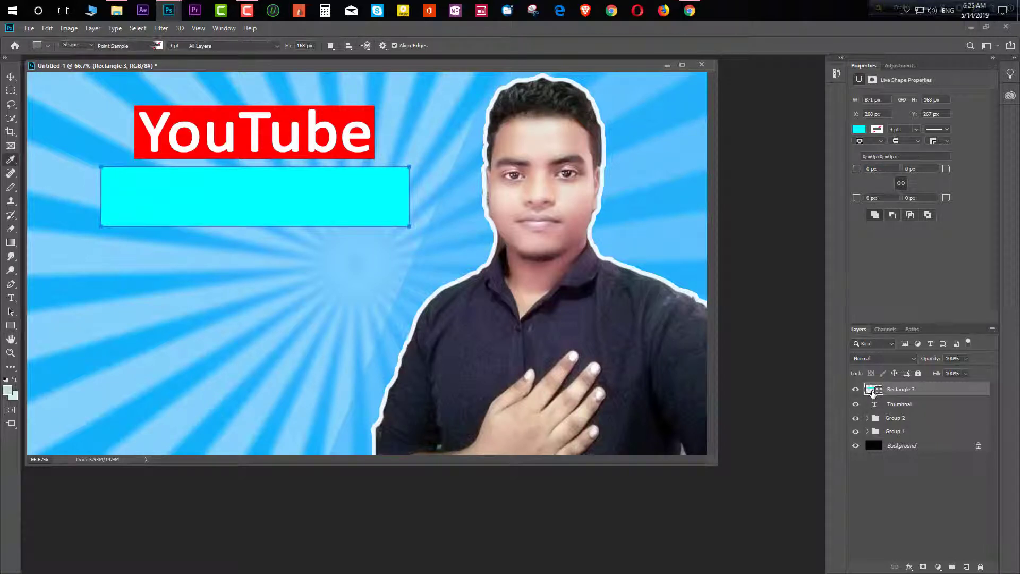
{"action": "left_click_drag", "start_coordinate": [681, 207], "coordinate": [674, 282]}
{"action": "left_click", "coordinate": [804, 141]}
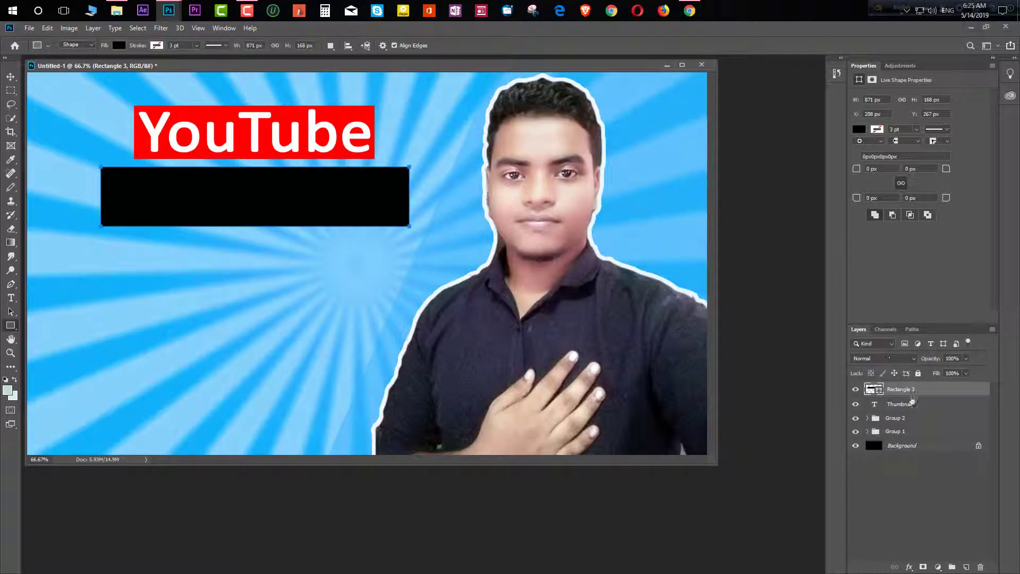
Step: Place the "Thumbnail" text layer above the black rectangle and group the two layers
{"action": "left_click_drag", "start_coordinate": [931, 408], "coordinate": [930, 388]}
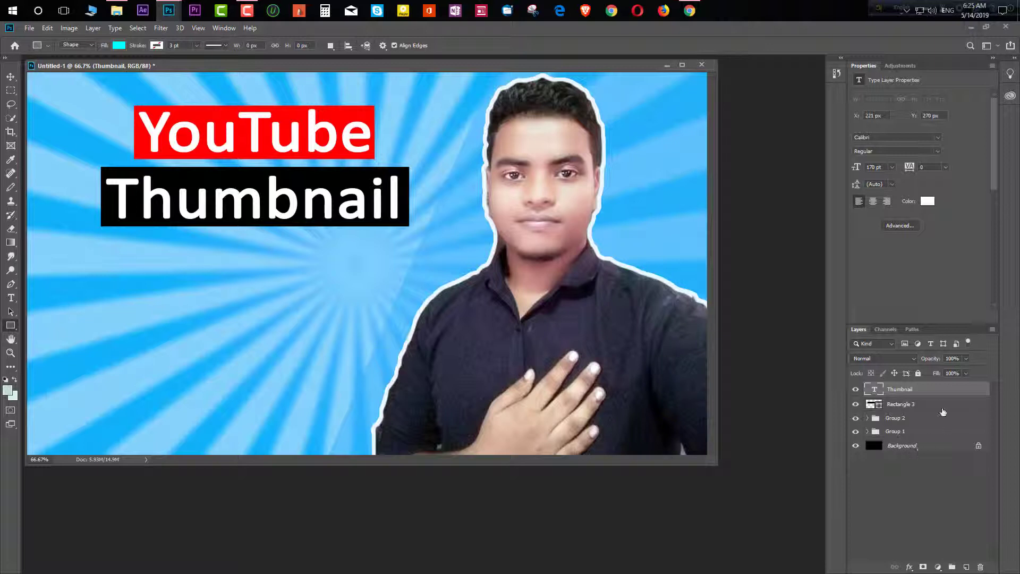
{"action": "left_click", "coordinate": [927, 408]}
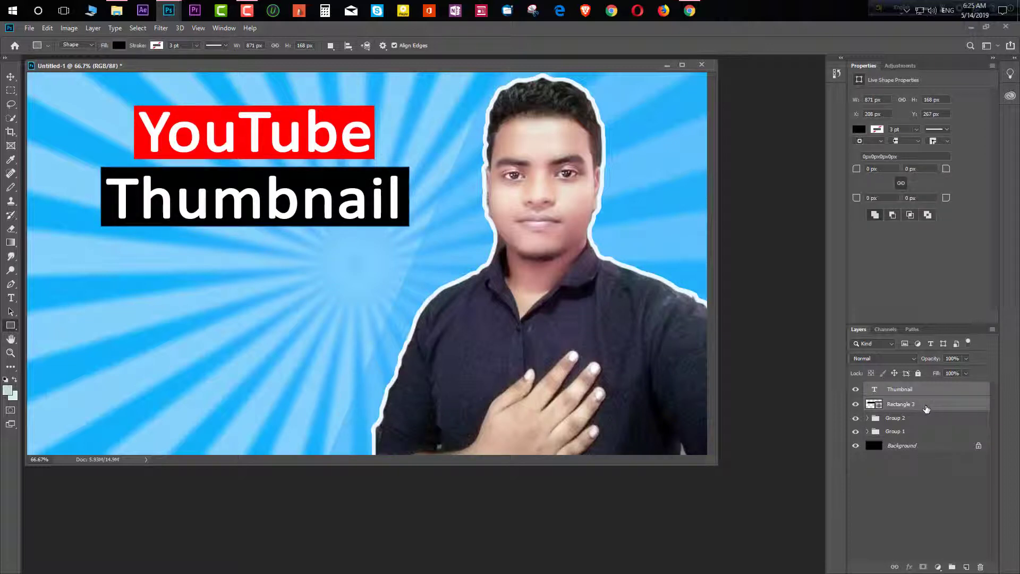
{"action": "key", "text": "ctrl+g"}
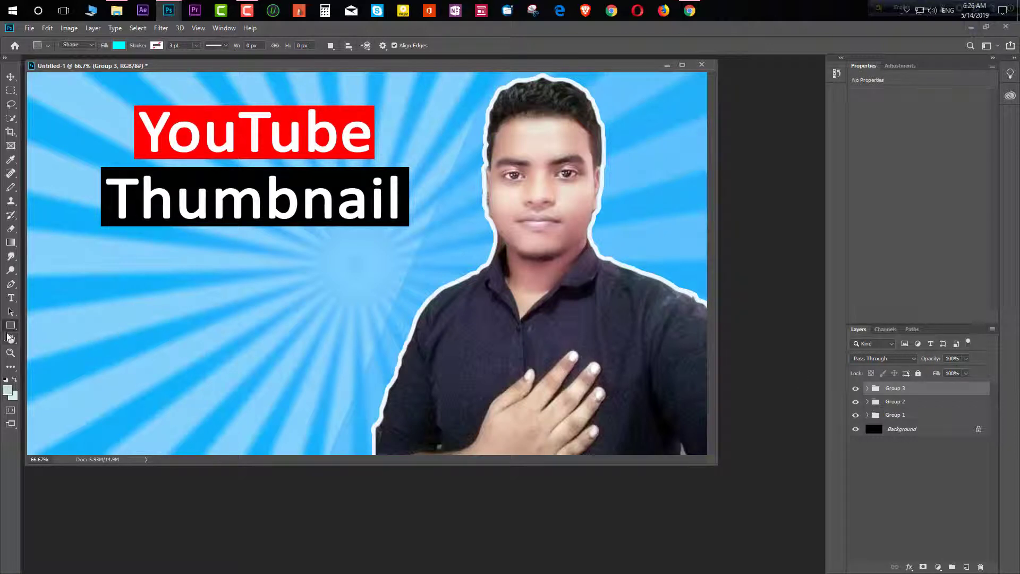
Step: Start a new text line below the "Thumbnail" panel in the Siyam Rupali ANSI font
{"action": "left_click", "coordinate": [11, 299]}
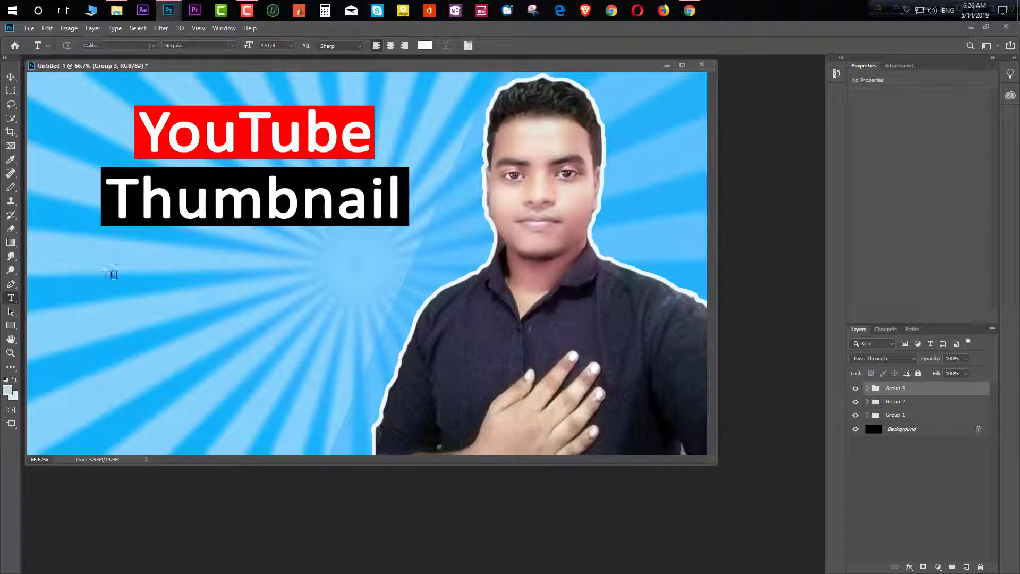
{"action": "left_click", "coordinate": [111, 273]}
{"action": "left_click", "coordinate": [152, 46]}
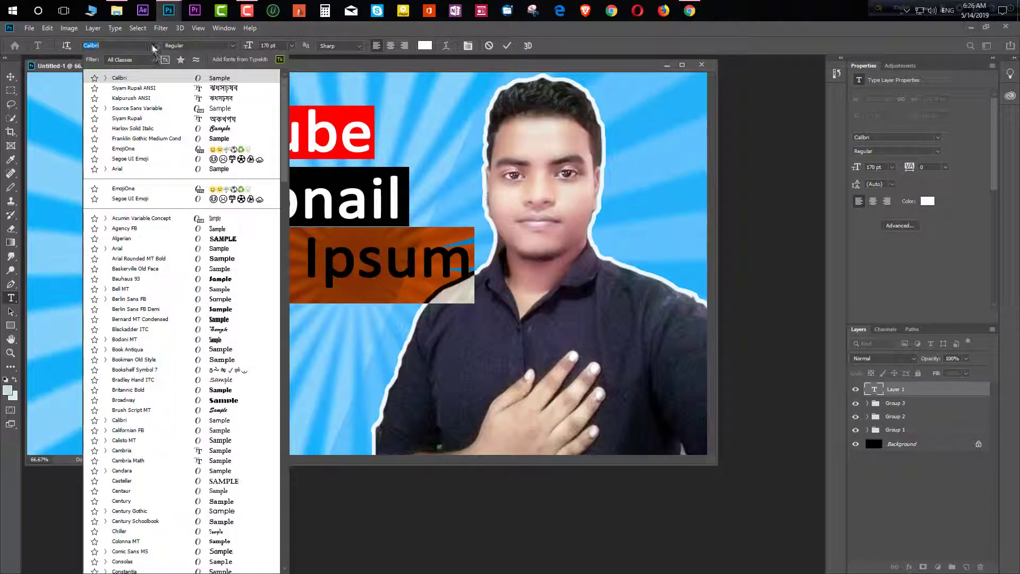
{"action": "left_click", "coordinate": [166, 90]}
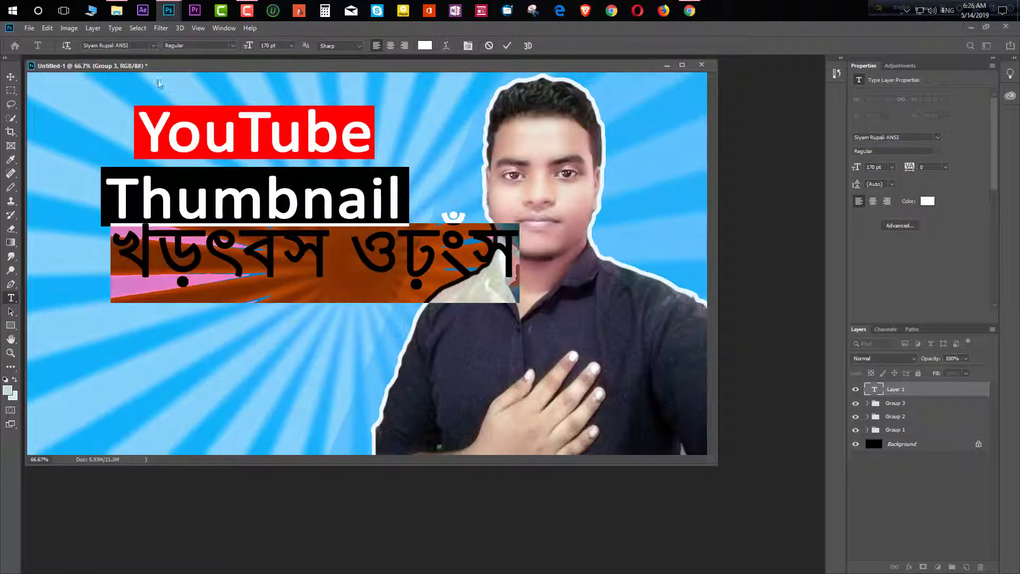
Step: Switch the Avro keyboard's output to ANSI and choose to use ANSI anyway
{"action": "left_click", "coordinate": [909, 10]}
{"action": "left_click", "coordinate": [910, 12]}
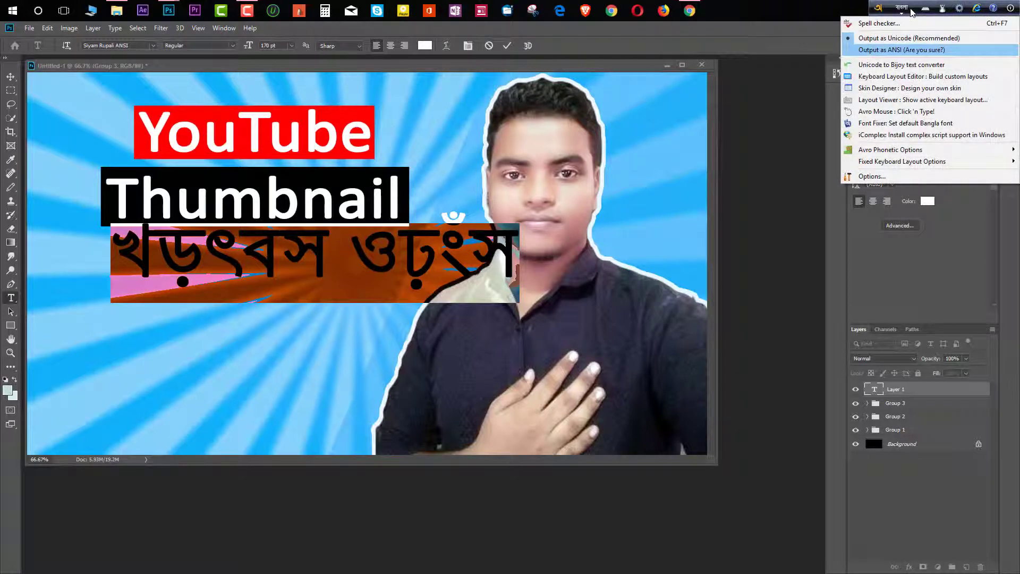
{"action": "key", "text": "Return"}
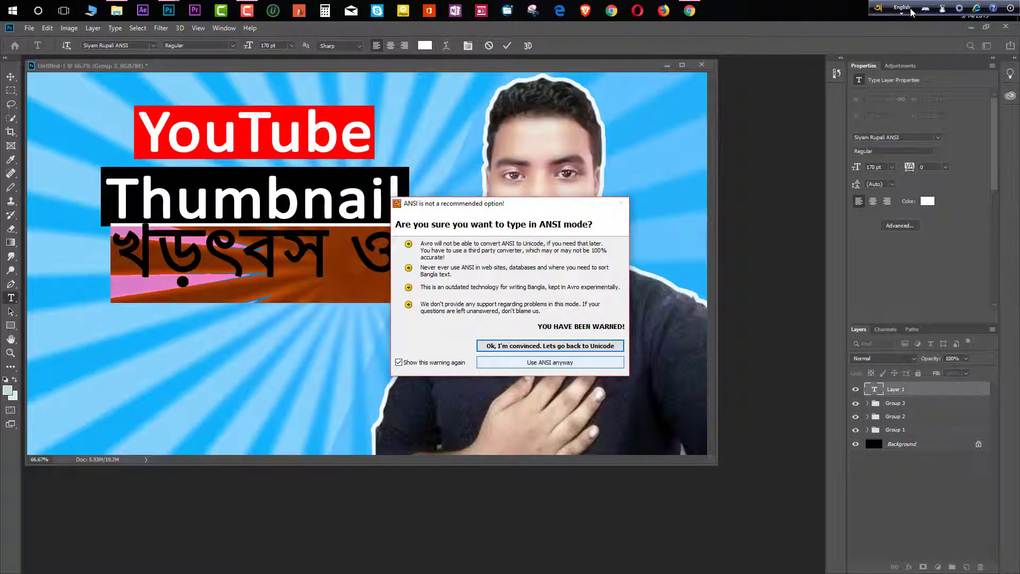
{"action": "key", "text": "Tab"}
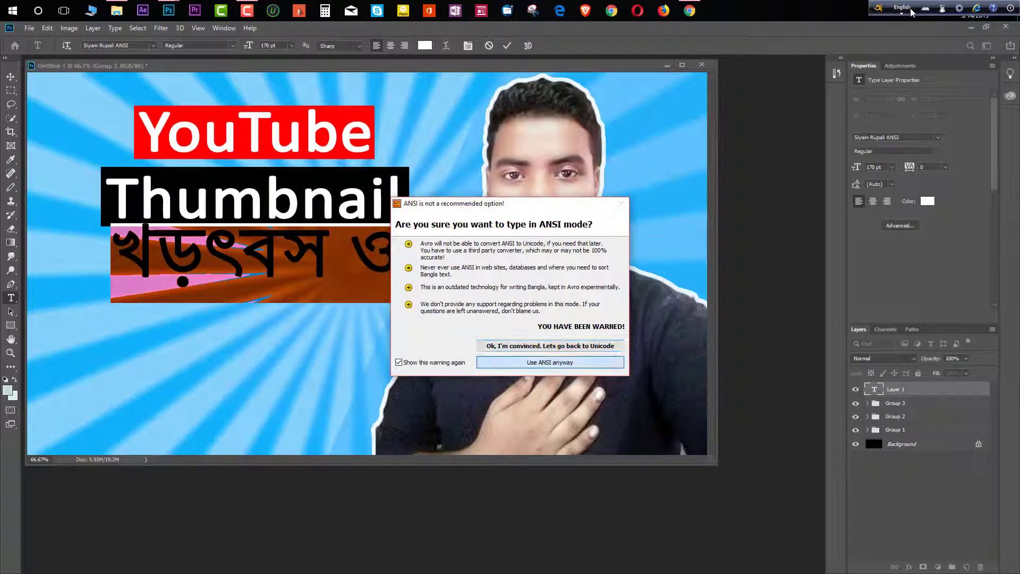
{"action": "key", "text": "Return"}
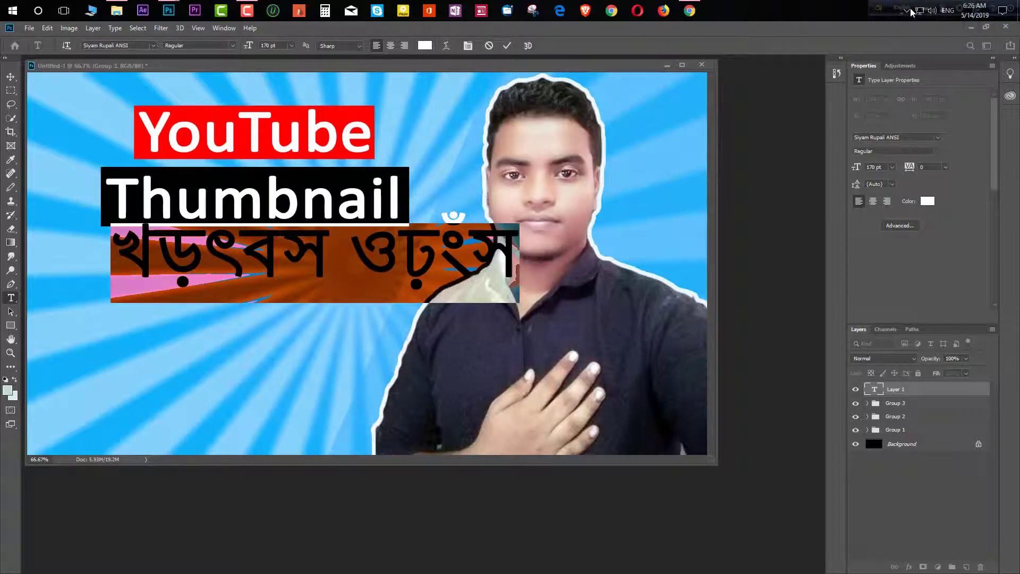
Step: Enter the Bangla word "ফটোশপ" as a new text line below the "Thumbnail" panel
{"action": "left_click", "coordinate": [164, 343]}
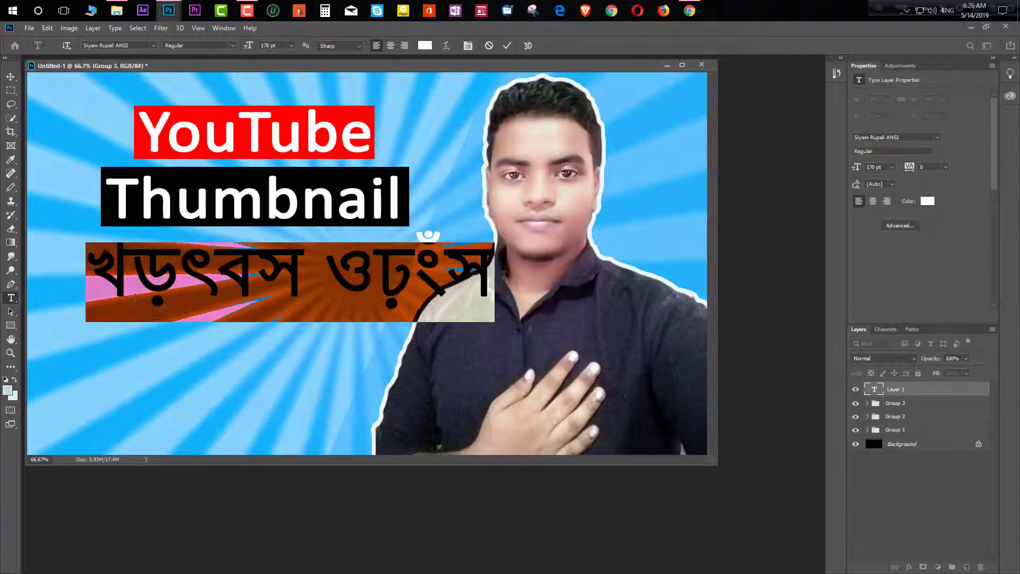
{"action": "type", "text": "p"}
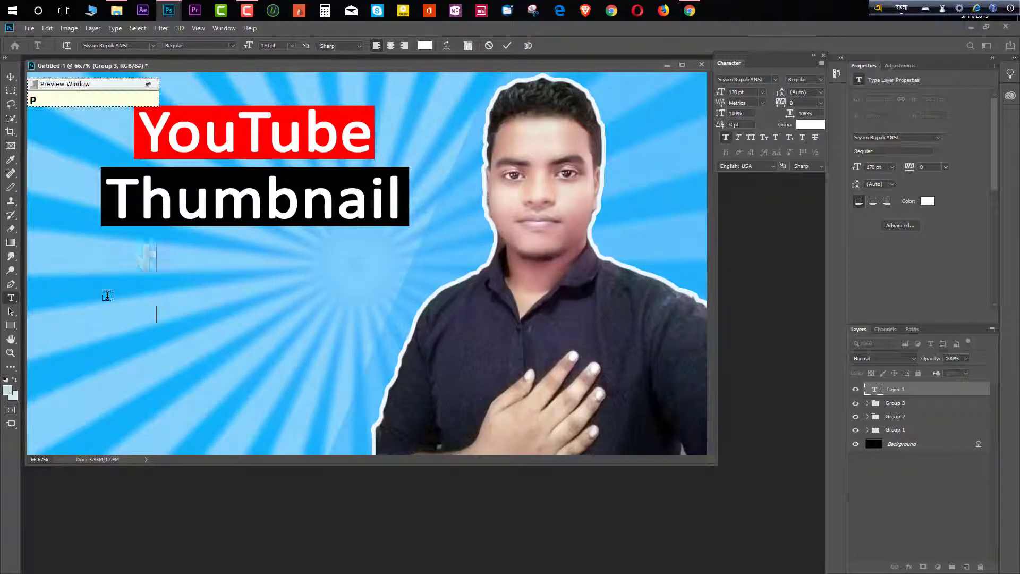
{"action": "type", "text": "hotosho"}
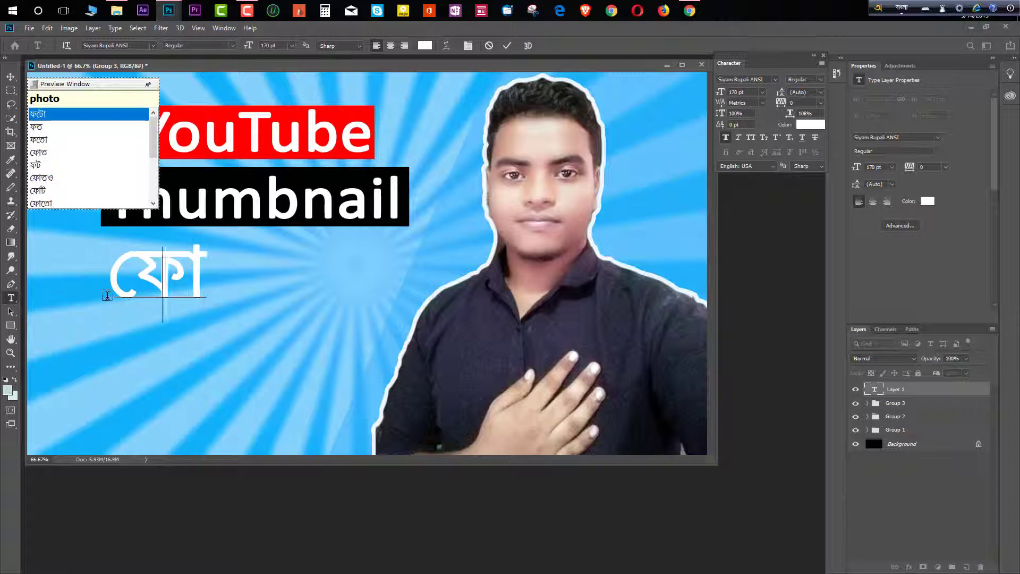
{"action": "type", "text": "p"}
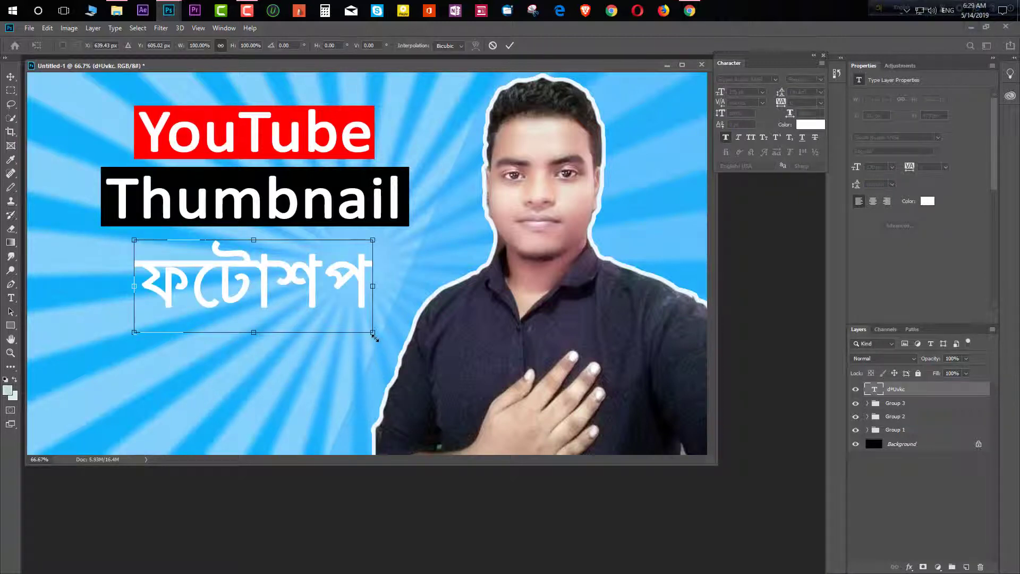
Step: Scale the "ফটোশপ" text down to about 77% (130.71 pt) and centre it below the "Thumbnail" panel
{"action": "left_click_drag", "start_coordinate": [373, 334], "coordinate": [345, 318]}
{"action": "left_click_drag", "start_coordinate": [285, 300], "coordinate": [292, 302]}
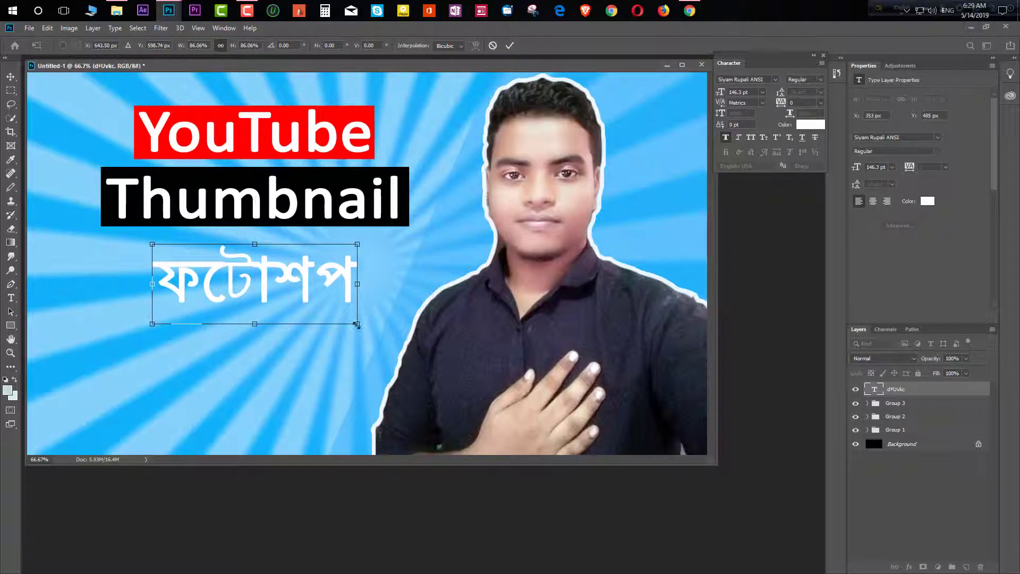
{"action": "left_click_drag", "start_coordinate": [356, 324], "coordinate": [336, 284]}
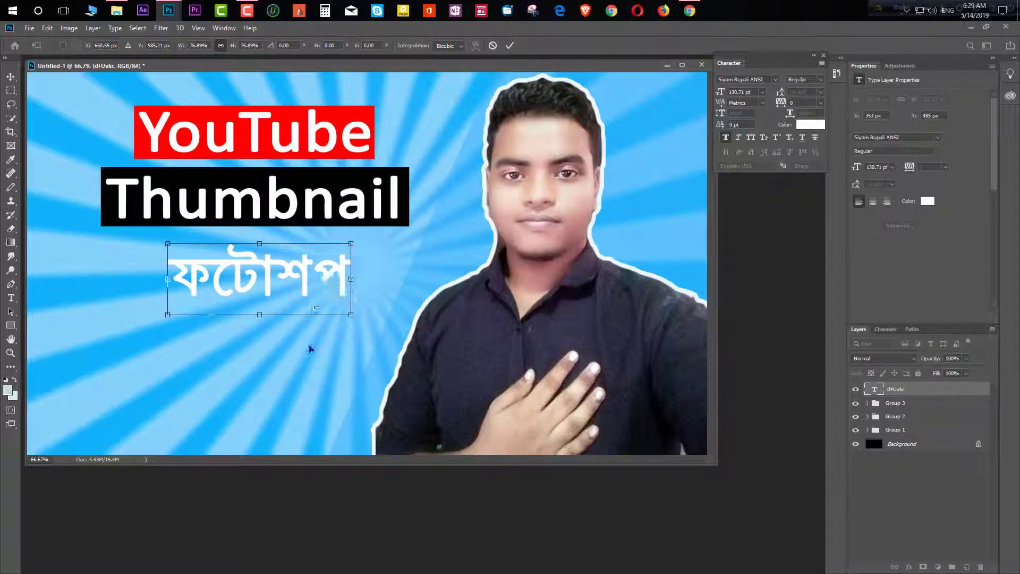
Step: Draw a rectangle about 543 x 177 px over the "ফটোশপ" text
{"action": "left_click", "coordinate": [11, 325]}
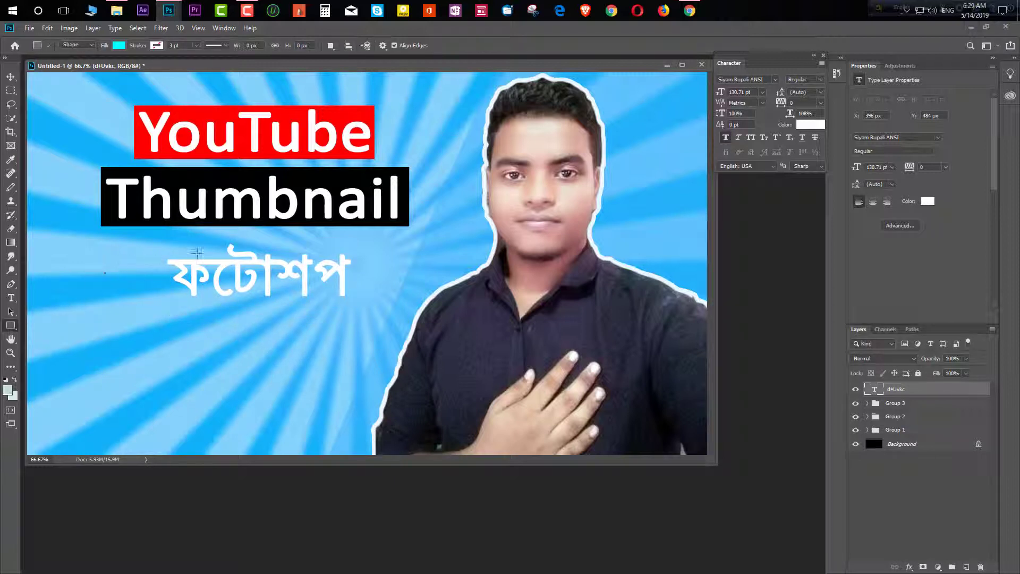
{"action": "left_click_drag", "start_coordinate": [164, 241], "coordinate": [356, 304]}
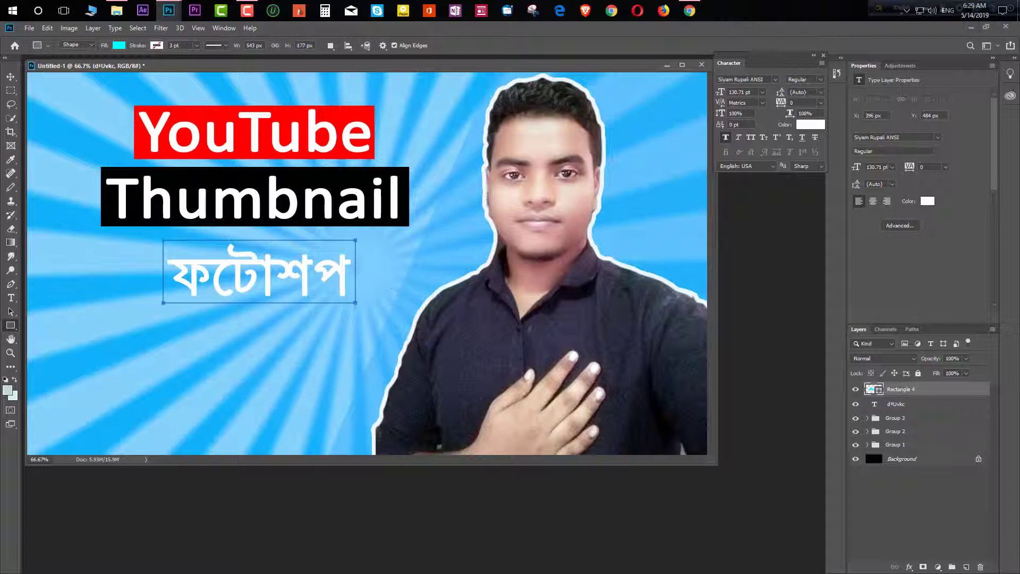
{"action": "double_click", "coordinate": [871, 393]}
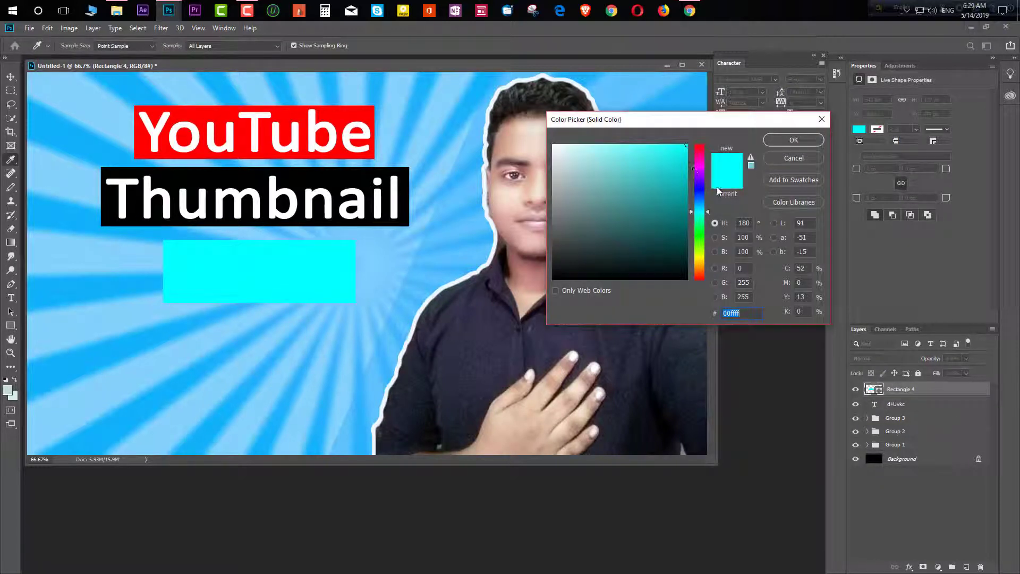
{"action": "left_click", "coordinate": [793, 140]}
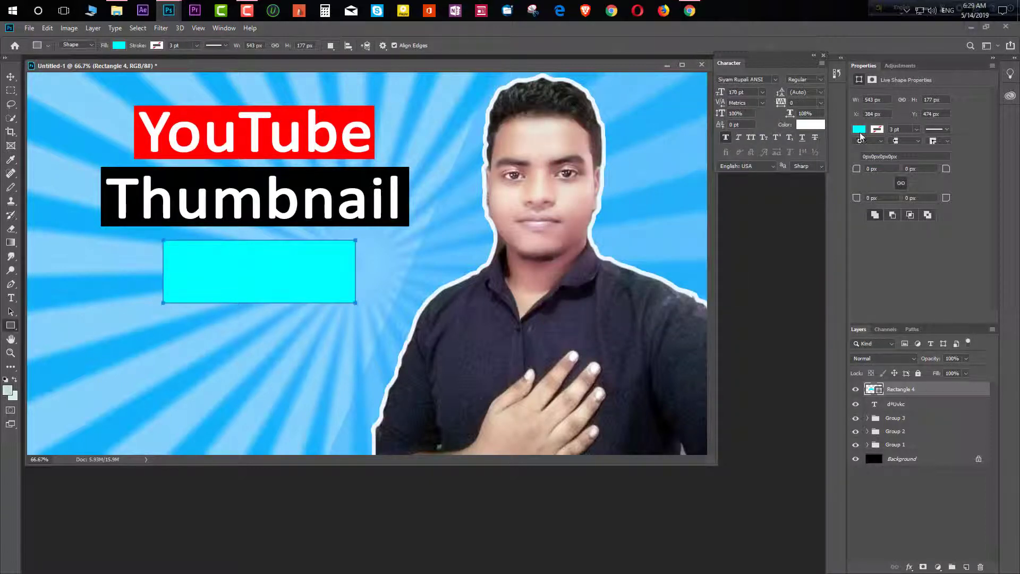
Step: Fill the rectangle over "ফটোশপ" with purple and place the text layer above it
{"action": "left_click", "coordinate": [858, 130]}
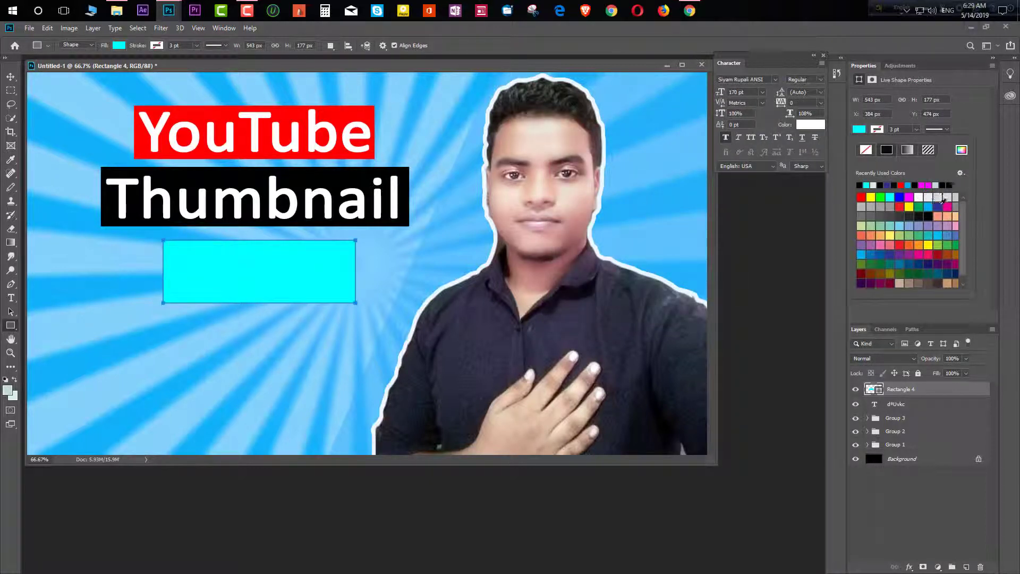
{"action": "left_click", "coordinate": [914, 193]}
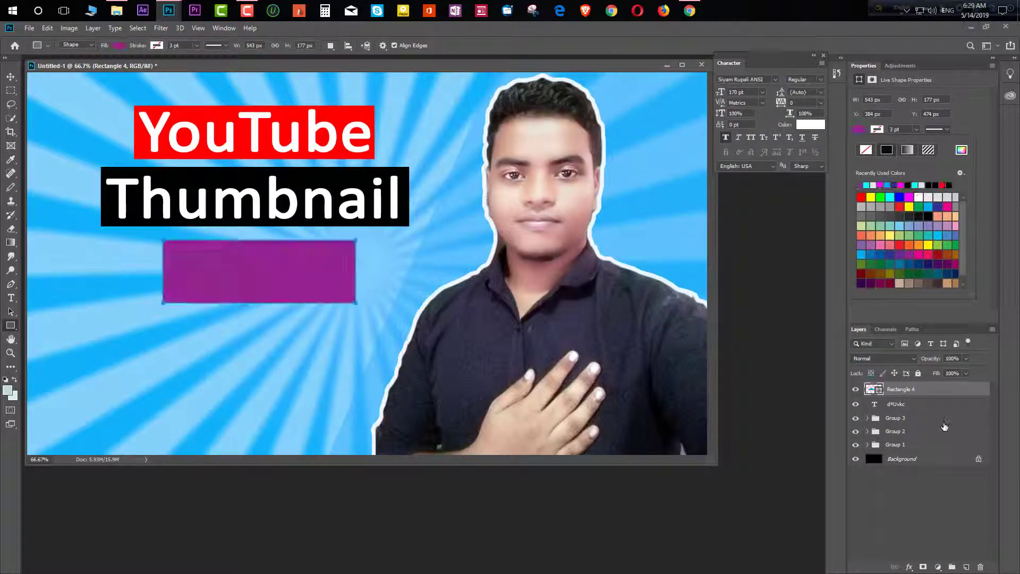
{"action": "left_click", "coordinate": [928, 407]}
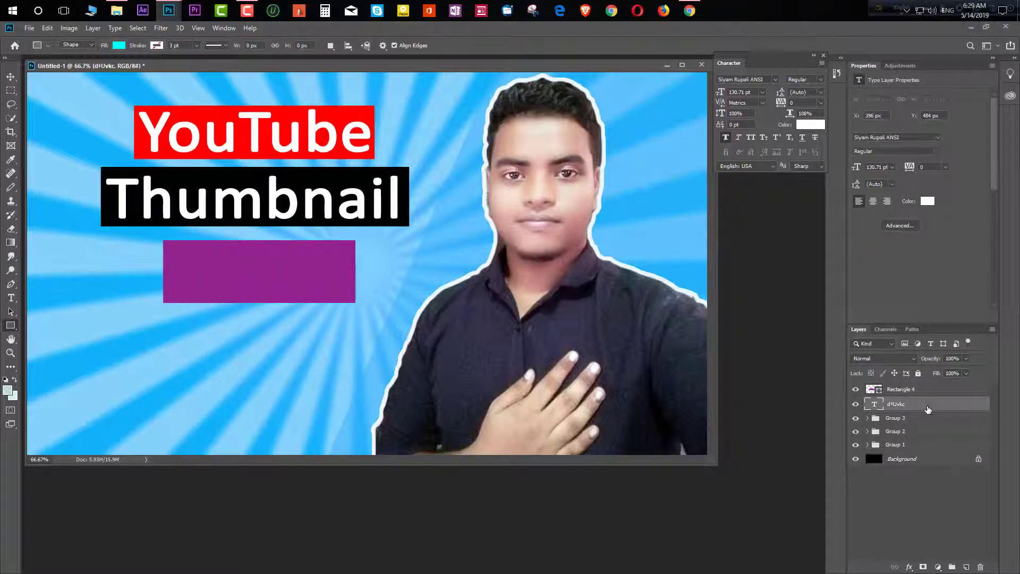
{"action": "left_click_drag", "start_coordinate": [927, 409], "coordinate": [923, 391]}
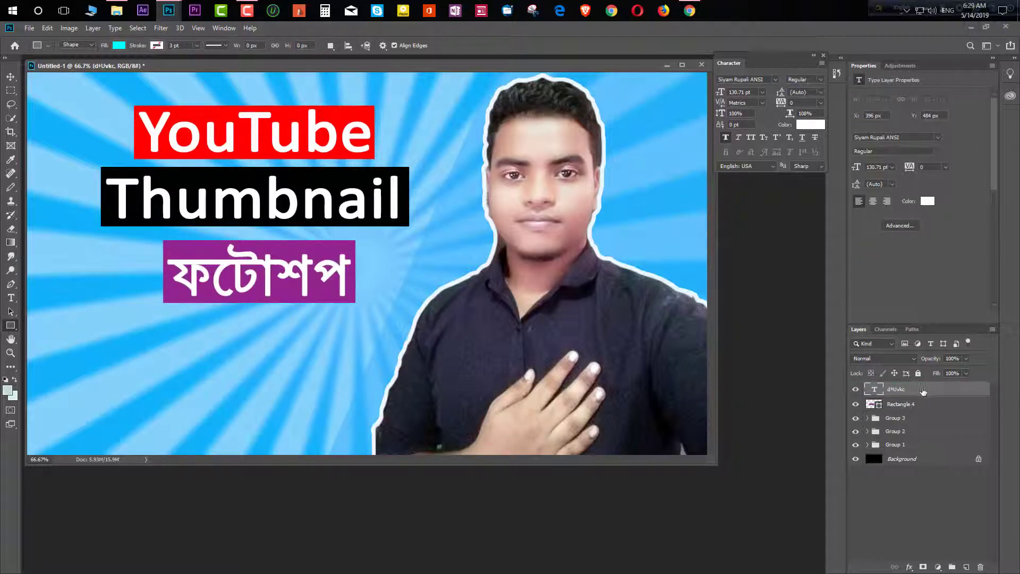
Step: Add a new text layer with the Bangla word "দিয়ে" below the purple "ফটোশপ" panel
{"action": "left_click", "coordinate": [12, 301]}
{"action": "left_click", "coordinate": [190, 343]}
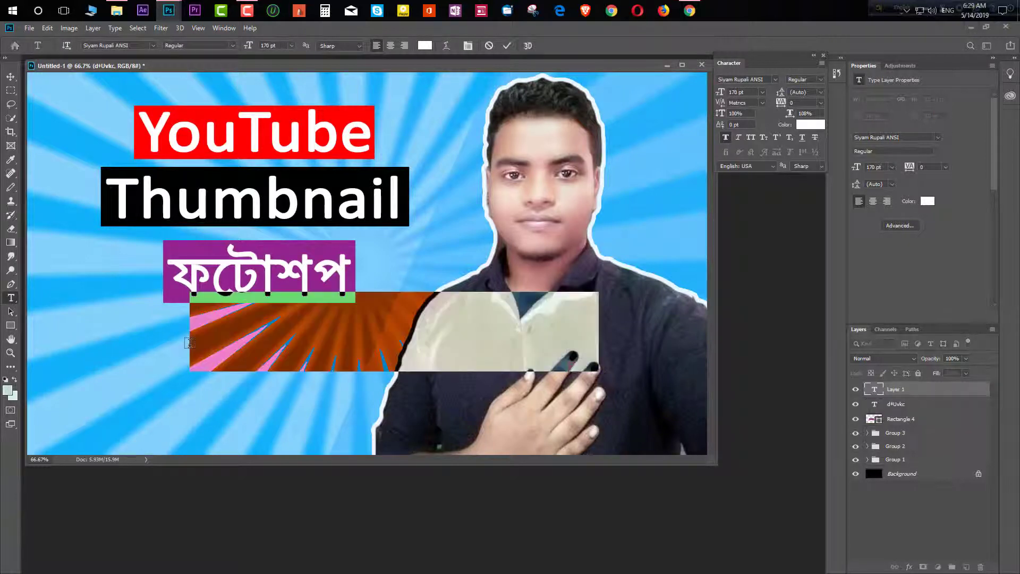
{"action": "type", "text": "diye"}
{"action": "key", "text": "space"}
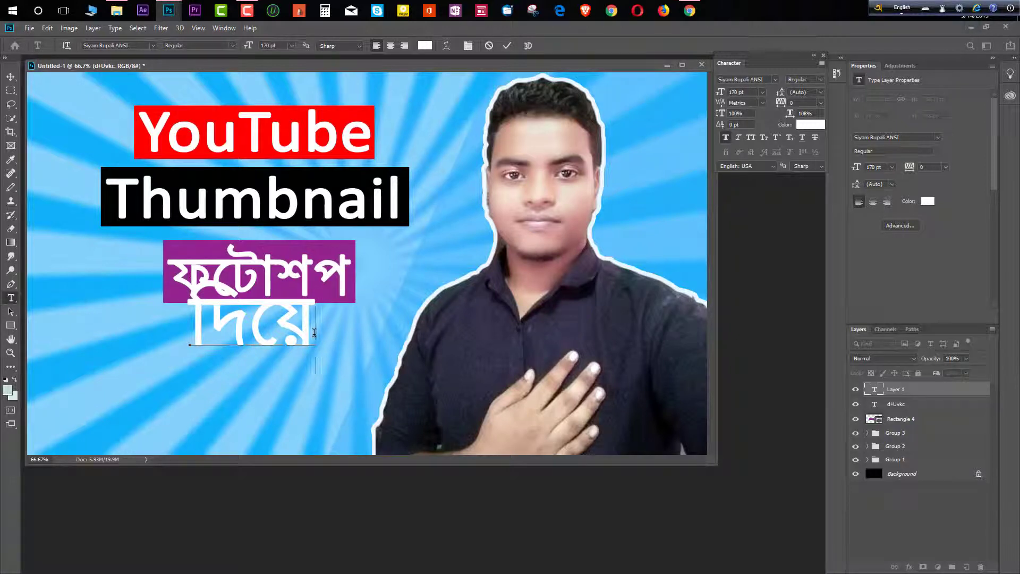
Step: Scale the "দিয়ে" text down to about 135 pt and move it clear below the purple panel
{"action": "left_click_drag", "start_coordinate": [314, 332], "coordinate": [183, 329]}
{"action": "left_click_drag", "start_coordinate": [316, 371], "coordinate": [291, 352]}
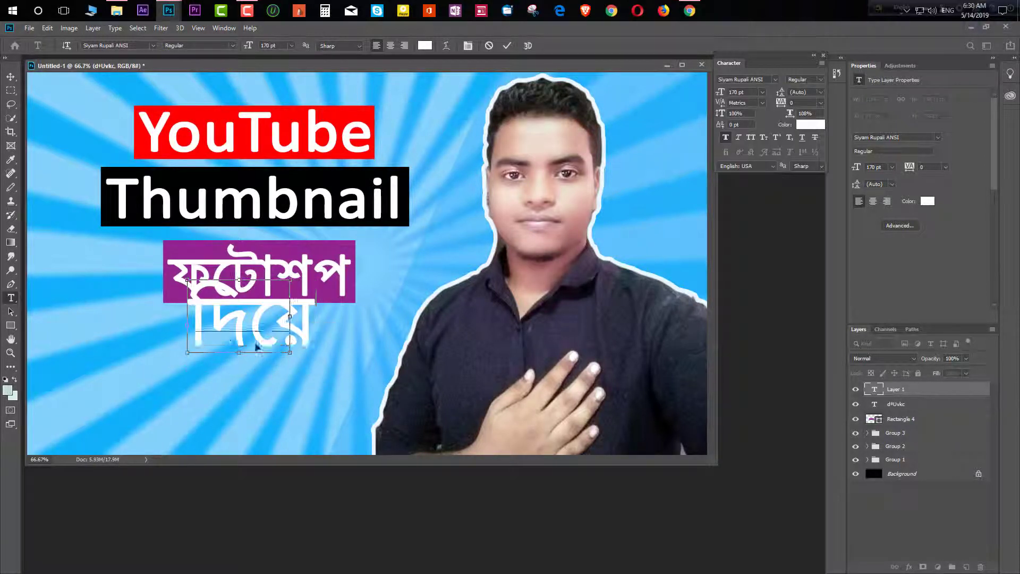
{"action": "left_click_drag", "start_coordinate": [232, 333], "coordinate": [246, 366]}
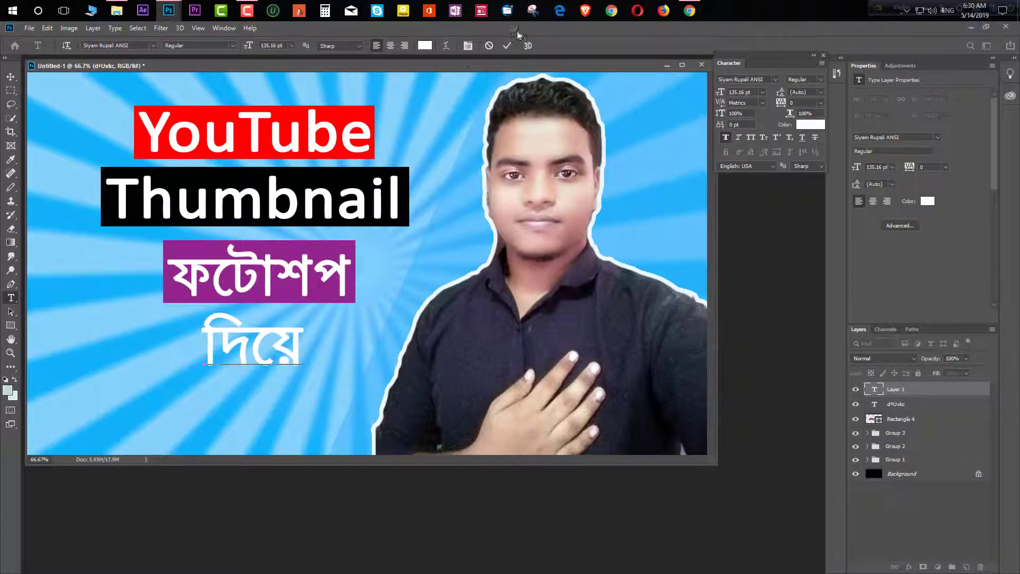
{"action": "left_click", "coordinate": [507, 45]}
Step: Draw a rectangle about 312 x 157 px over the "দিয়ে" text
{"action": "left_click", "coordinate": [10, 325]}
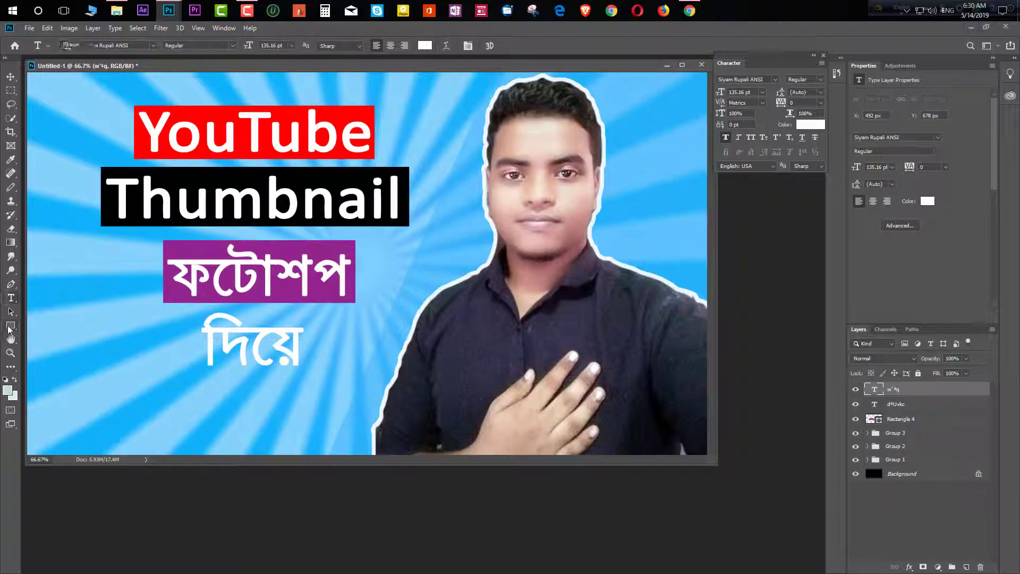
{"action": "left_click_drag", "start_coordinate": [195, 313], "coordinate": [306, 368]}
{"action": "left_click_drag", "start_coordinate": [306, 369], "coordinate": [306, 368]}
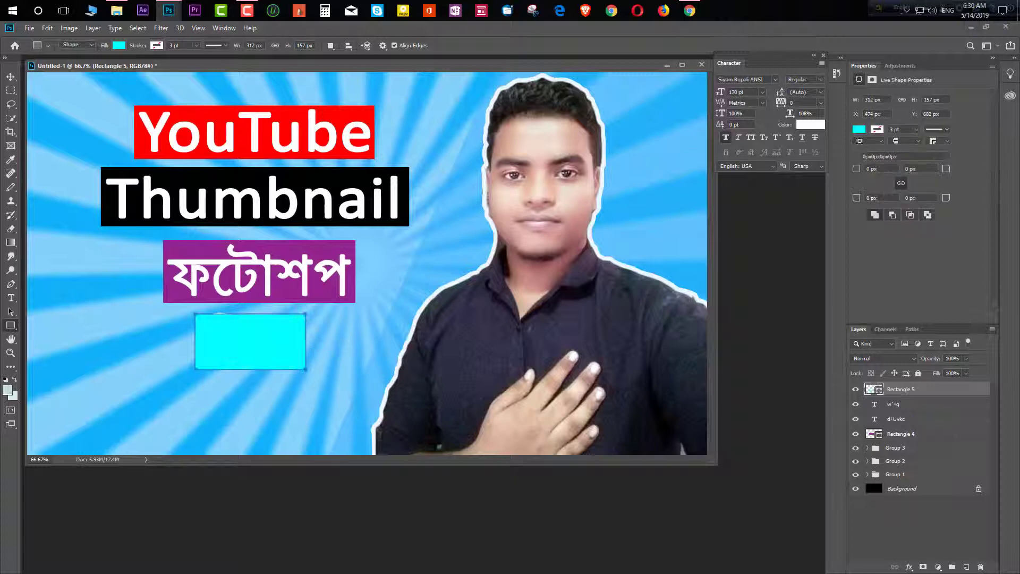
Step: Fill the rectangle over "দিয়ে" with blue and place the text layer above it
{"action": "left_click", "coordinate": [858, 129]}
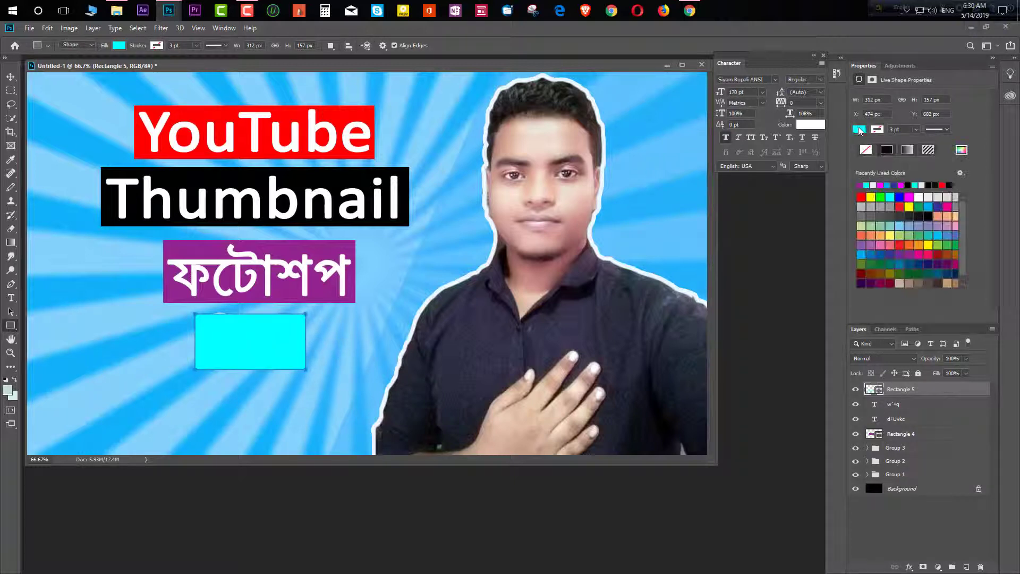
{"action": "left_click", "coordinate": [901, 196]}
{"action": "left_click", "coordinate": [905, 405]}
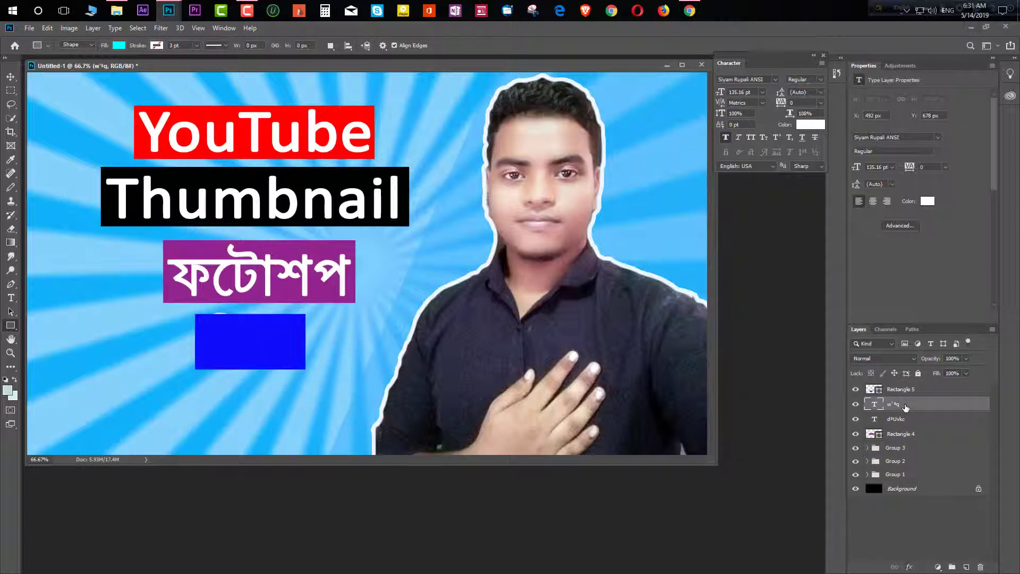
{"action": "left_click_drag", "start_coordinate": [906, 406], "coordinate": [905, 390]}
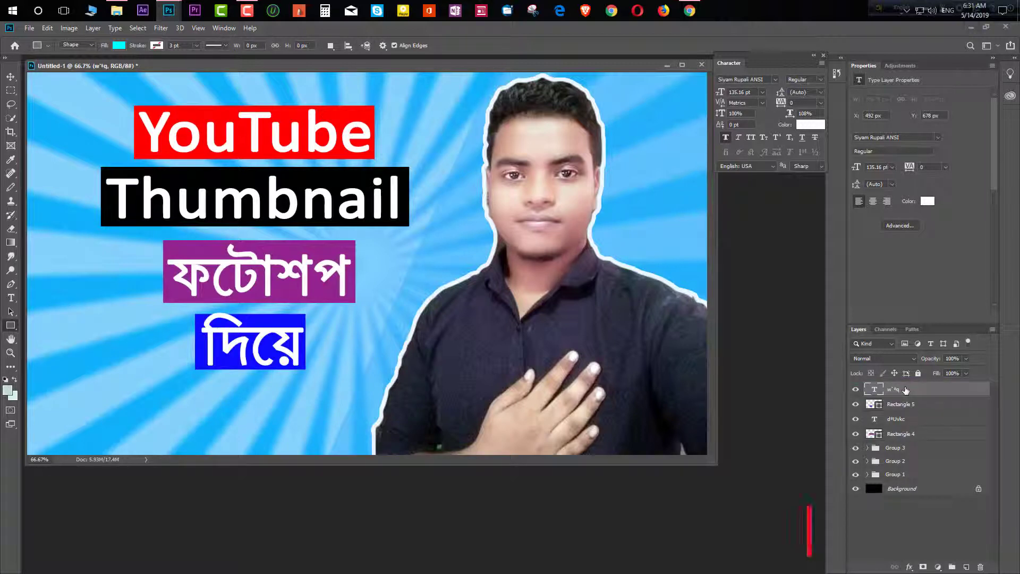
Step: Nudge the rectangle behind "দিয়ে" slightly to the right to centre it on the text and recolour it dark grey
{"action": "left_click", "coordinate": [909, 404]}
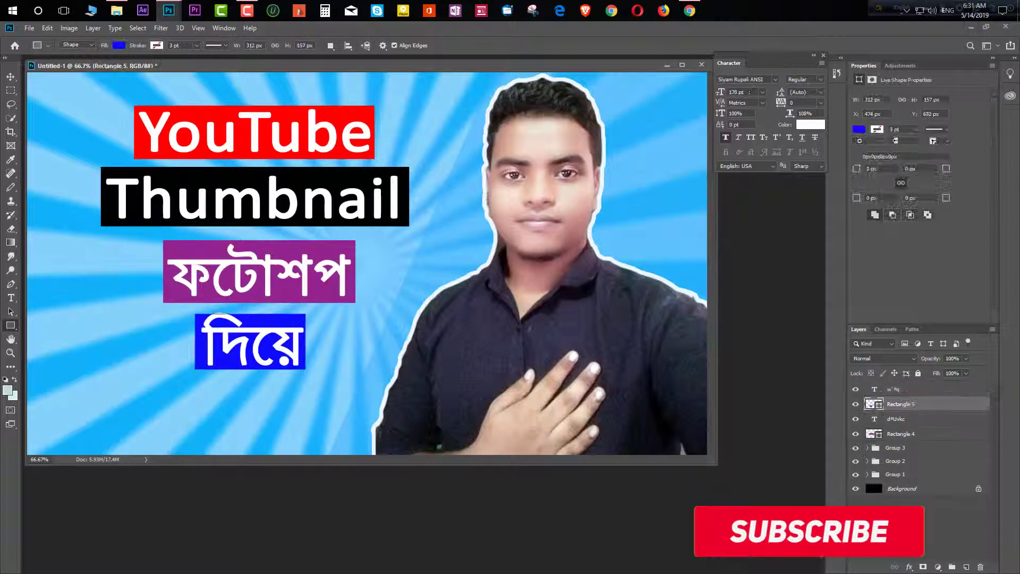
{"action": "left_click", "coordinate": [11, 76]}
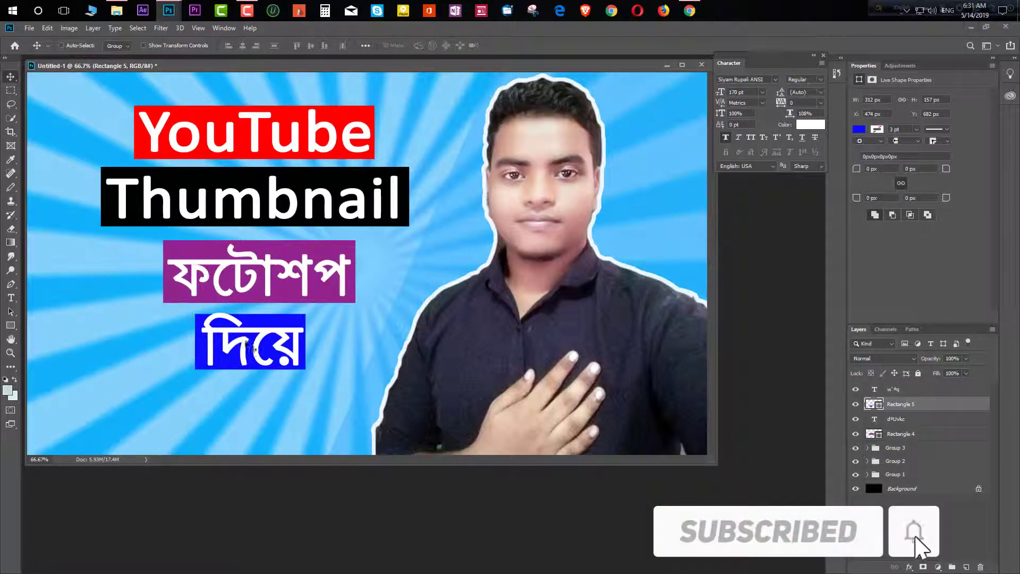
{"action": "left_click_drag", "start_coordinate": [246, 345], "coordinate": [249, 345]}
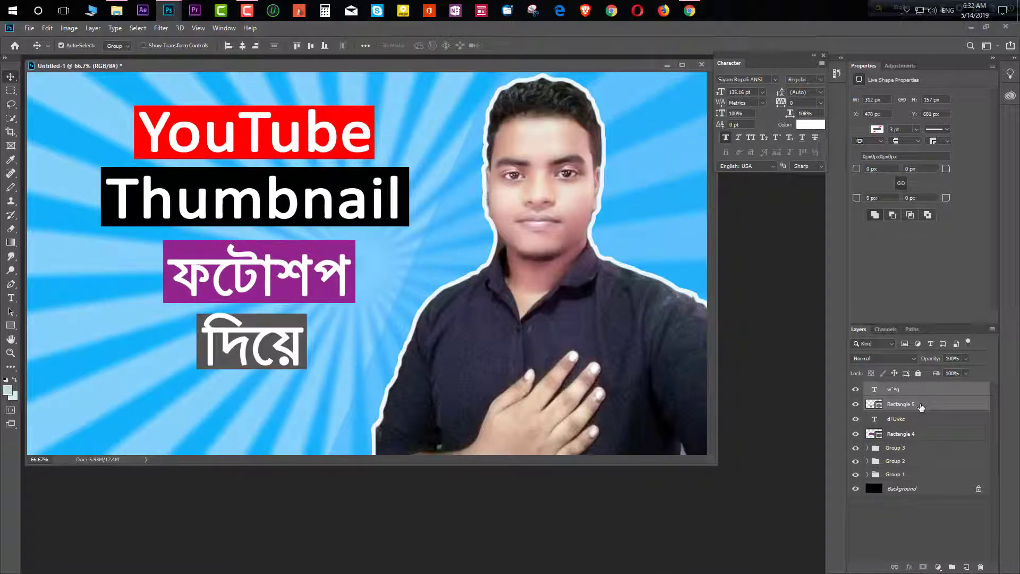
Step: Group the "দিয়ে" text with its rectangle and the "ফটোশপ" text with its rectangle as two separate groups
{"action": "key", "text": "ctrl+g"}
{"action": "left_click", "coordinate": [921, 416]}
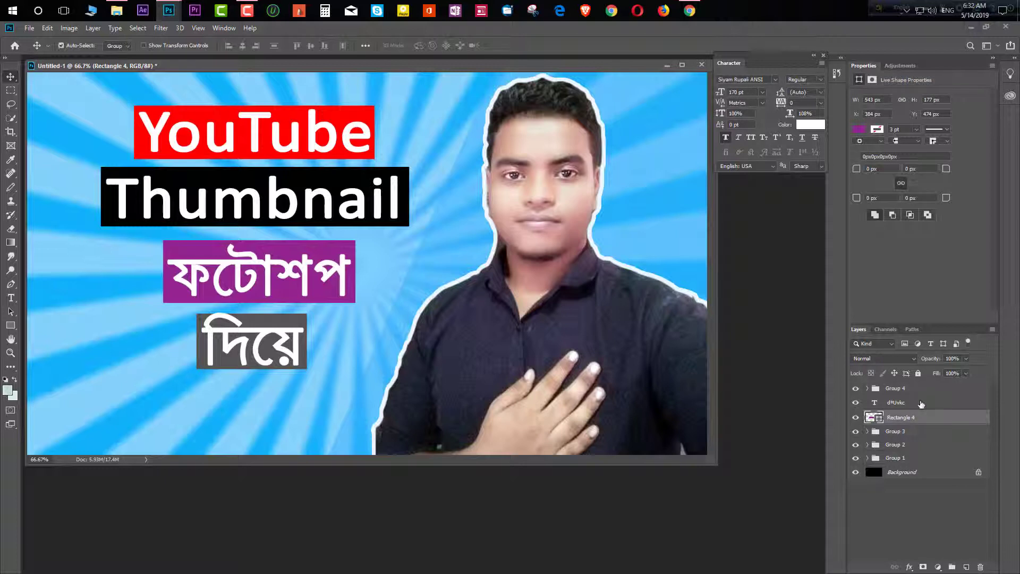
{"action": "left_click", "coordinate": [920, 402], "text": "shift"}
{"action": "key", "text": "ctrl+g"}
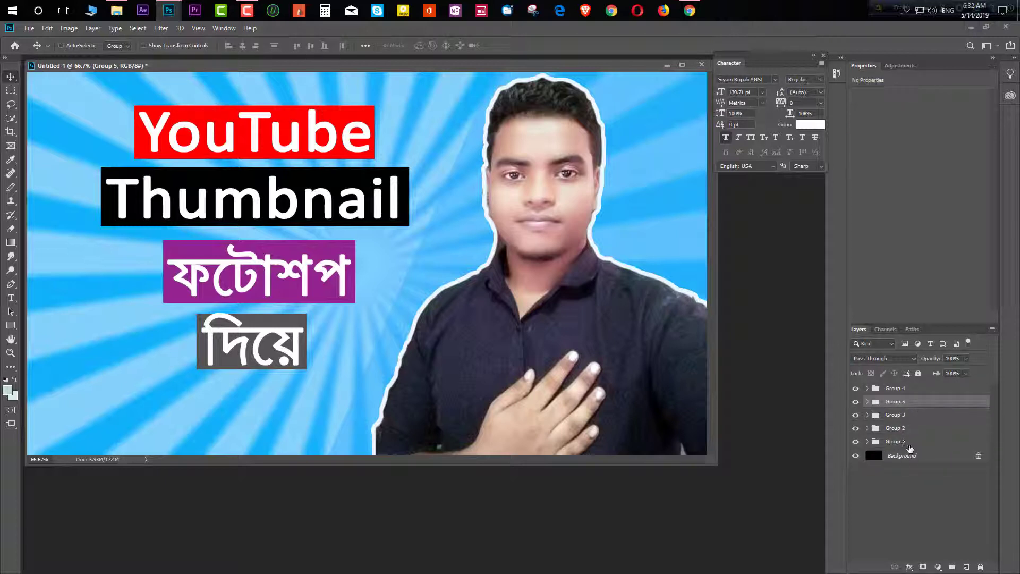
Step: Enlarge the four title groups together to about 122%, rotated about -5.9°, and position them beside the portrait
{"action": "left_click", "coordinate": [920, 432]}
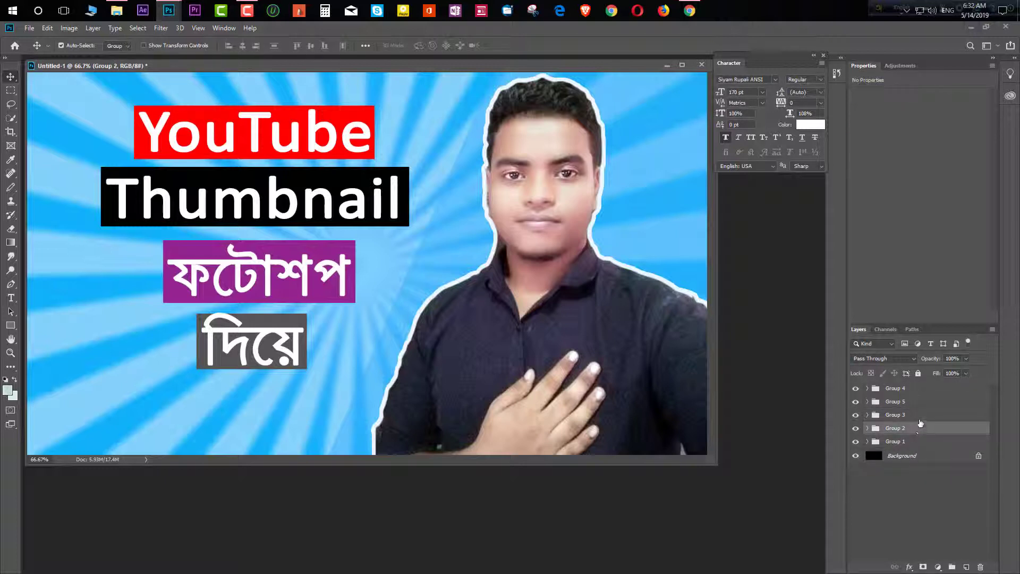
{"action": "left_click", "coordinate": [922, 415], "text": "ctrl"}
{"action": "left_click", "coordinate": [919, 401], "text": "ctrl"}
{"action": "left_click", "coordinate": [920, 388], "text": "ctrl"}
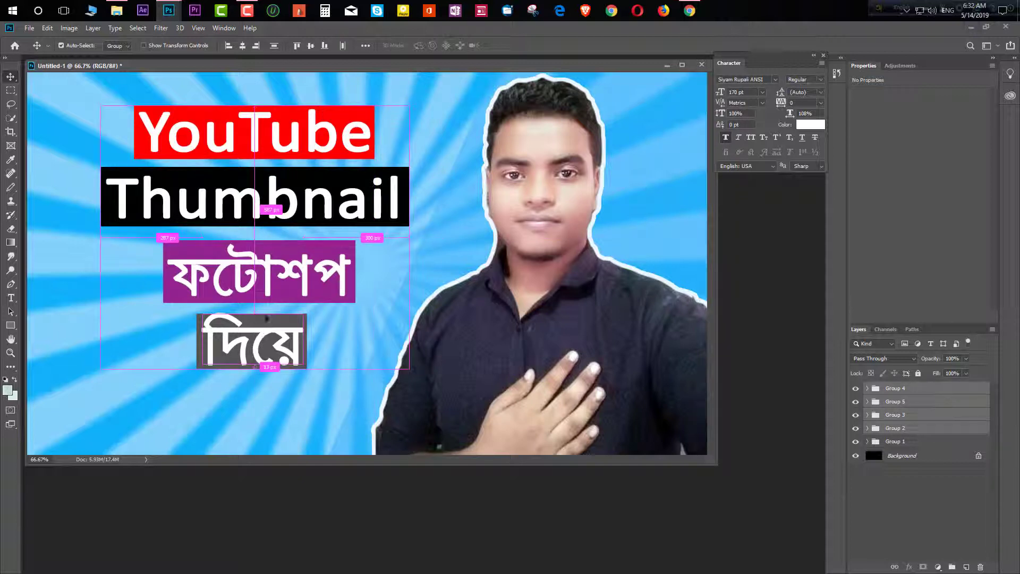
{"action": "key", "text": "ctrl+t"}
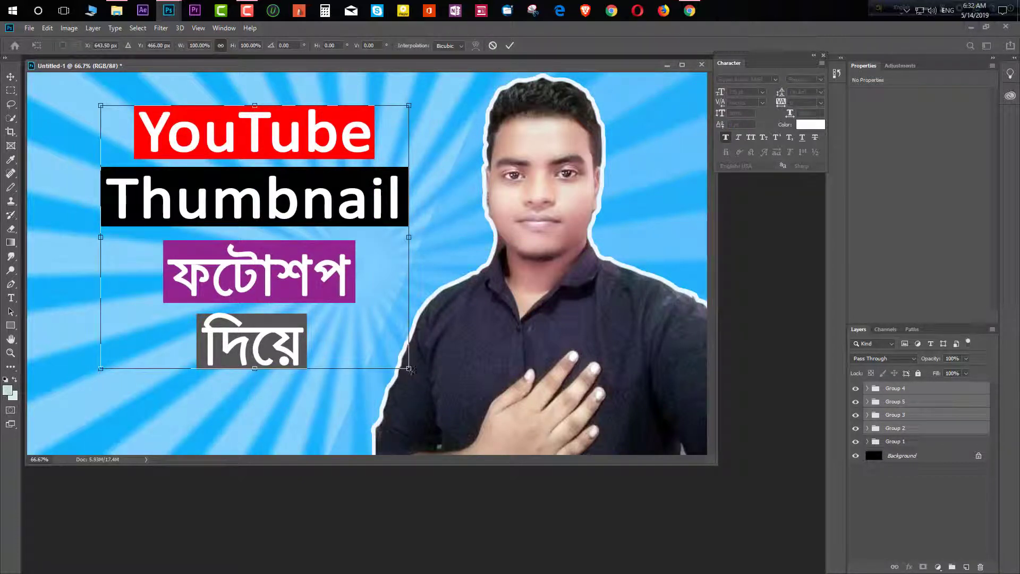
{"action": "left_click_drag", "start_coordinate": [410, 370], "coordinate": [460, 393]}
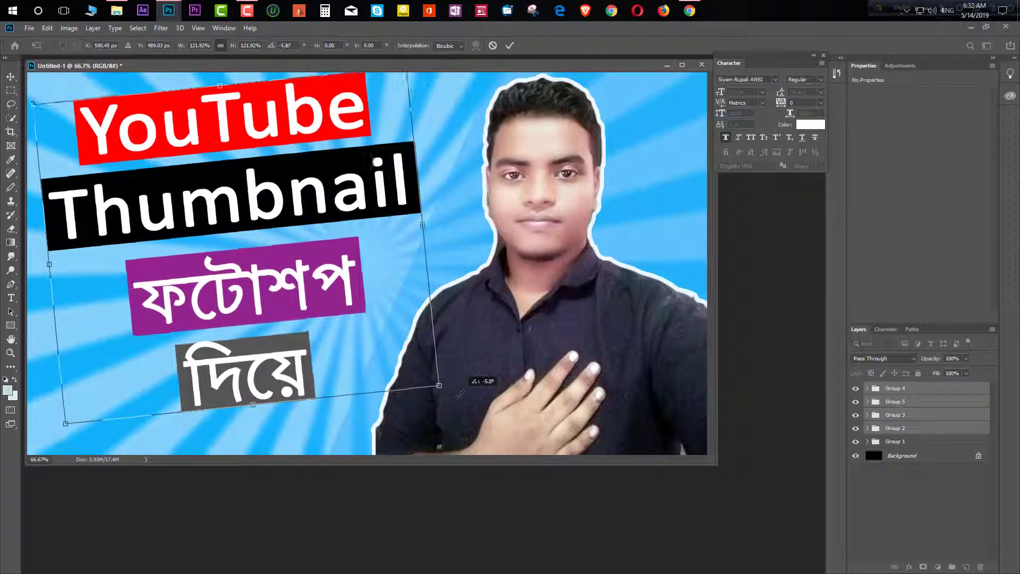
{"action": "key", "text": "Return"}
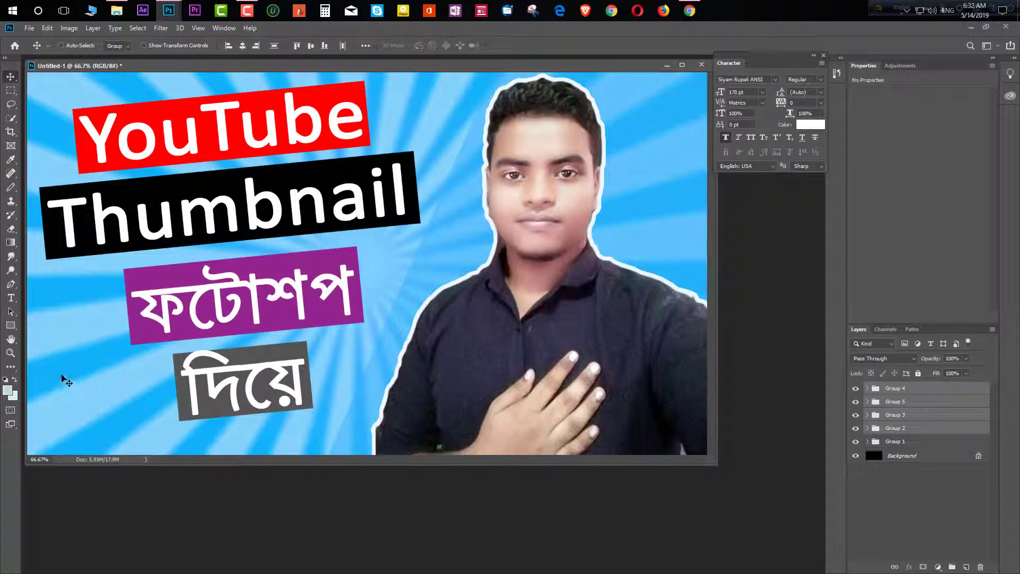
{"action": "mouse_move", "coordinate": [233, 310]}
{"action": "left_mouse_down"}
{"action": "mouse_move", "coordinate": [267, 285]}
{"action": "mouse_move", "coordinate": [240, 317]}
{"action": "left_mouse_up"}
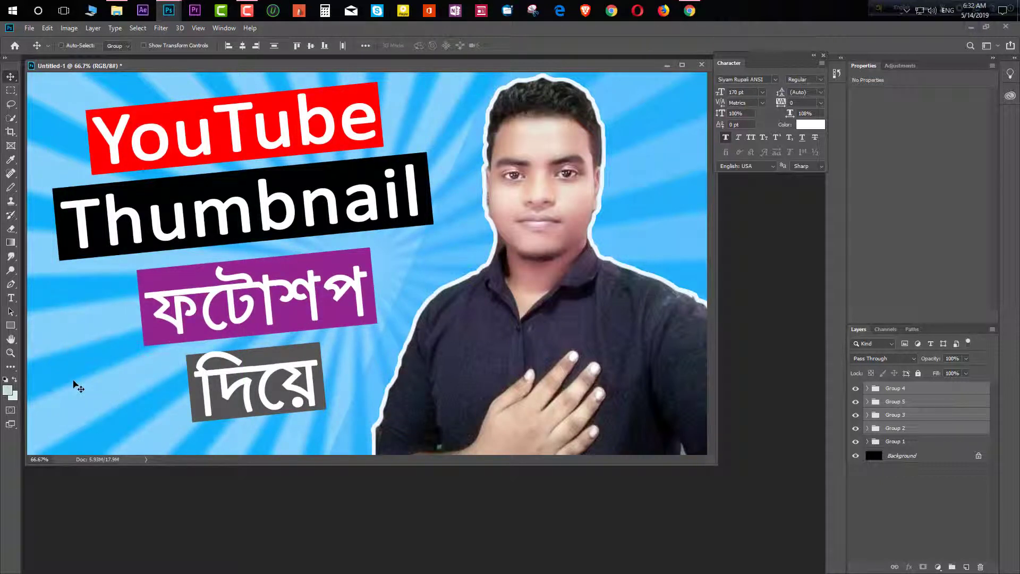
{"action": "left_click", "coordinate": [688, 13]}
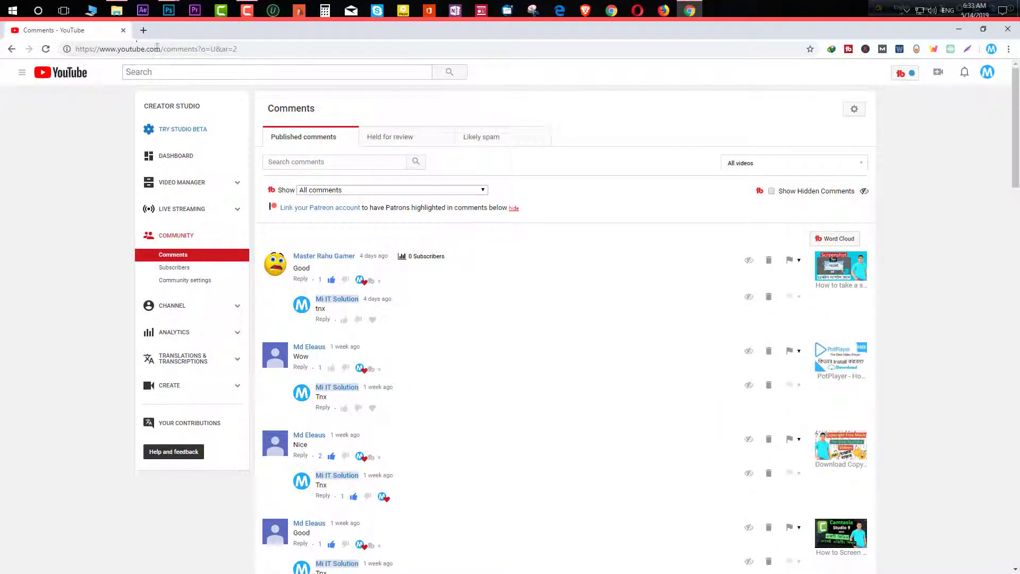
{"action": "left_click", "coordinate": [143, 30]}
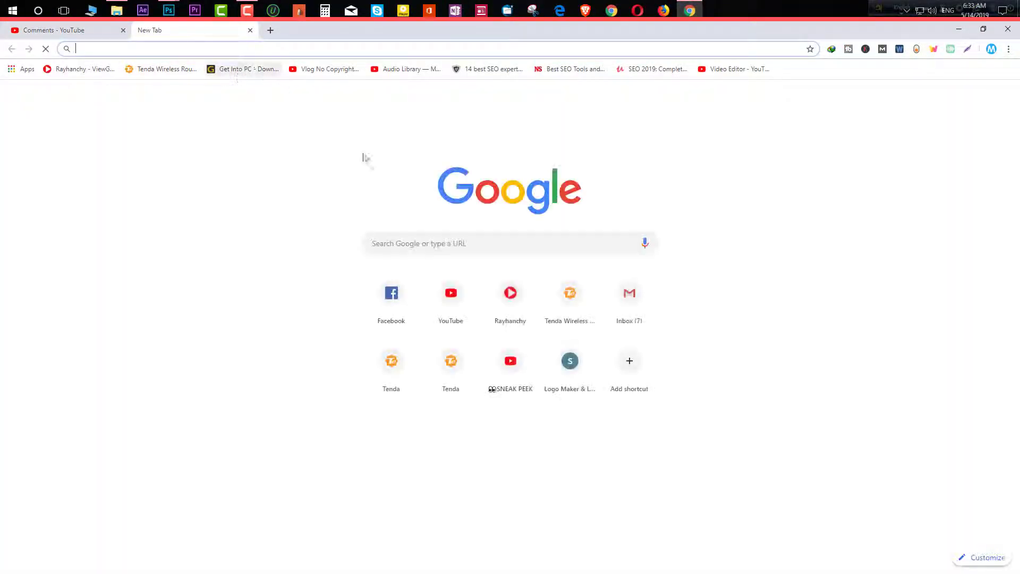
Step: Place the Photoshop logo image "download" from the Desktop folder in the canvas's lower-left corner at about 129%, with the Multiply blend mode
{"action": "left_click", "coordinate": [116, 11]}
{"action": "left_click", "coordinate": [988, 114]}
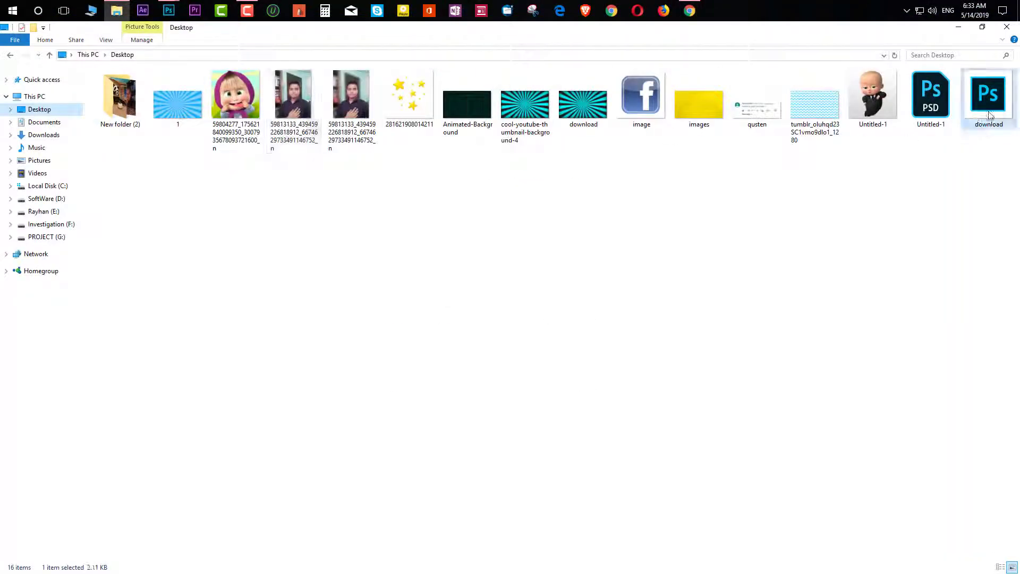
{"action": "left_click_drag", "start_coordinate": [990, 115], "coordinate": [74, 400]}
{"action": "left_click_drag", "start_coordinate": [119, 363], "coordinate": [141, 342]}
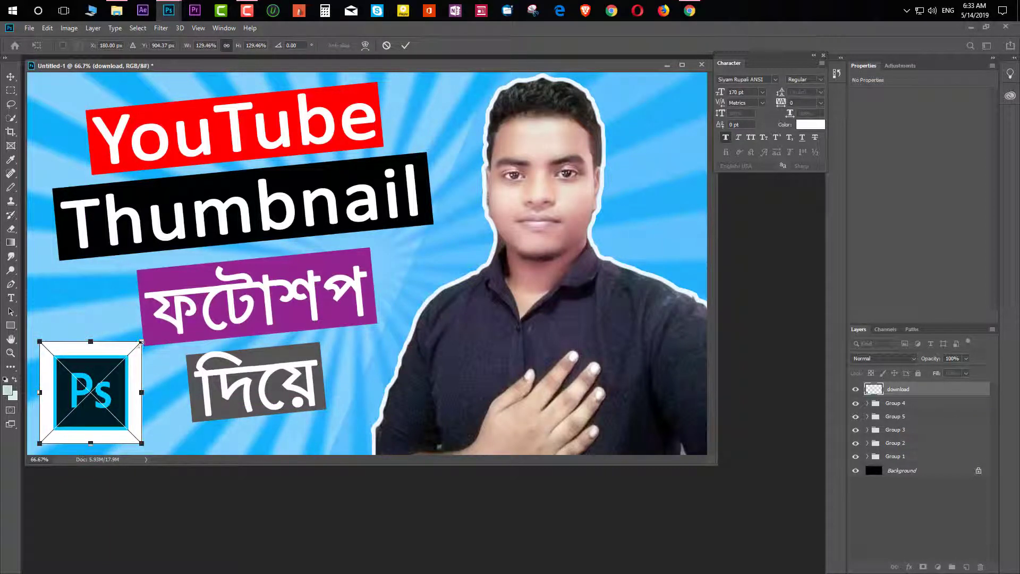
{"action": "left_click", "coordinate": [405, 45]}
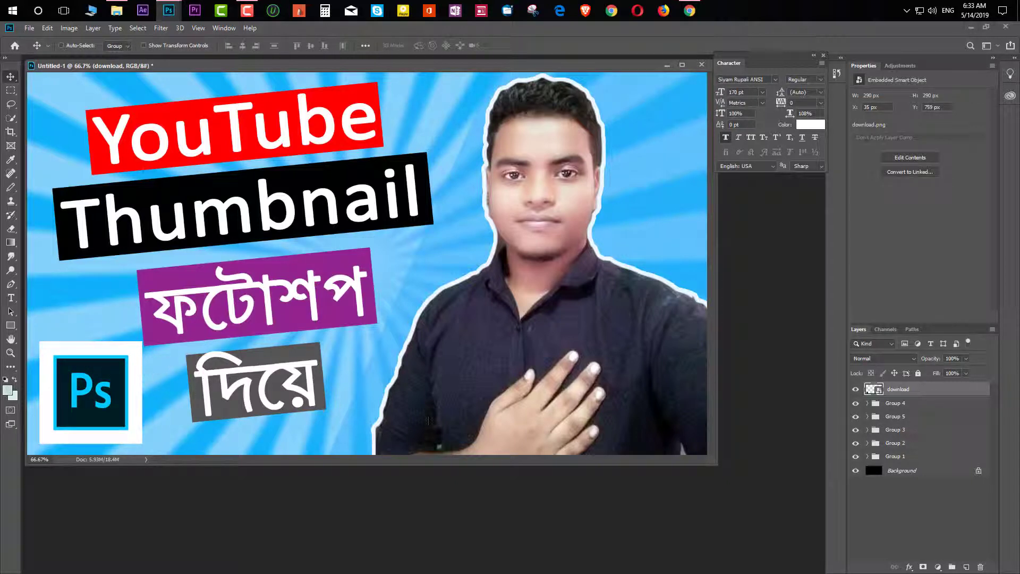
{"action": "left_click", "coordinate": [912, 361]}
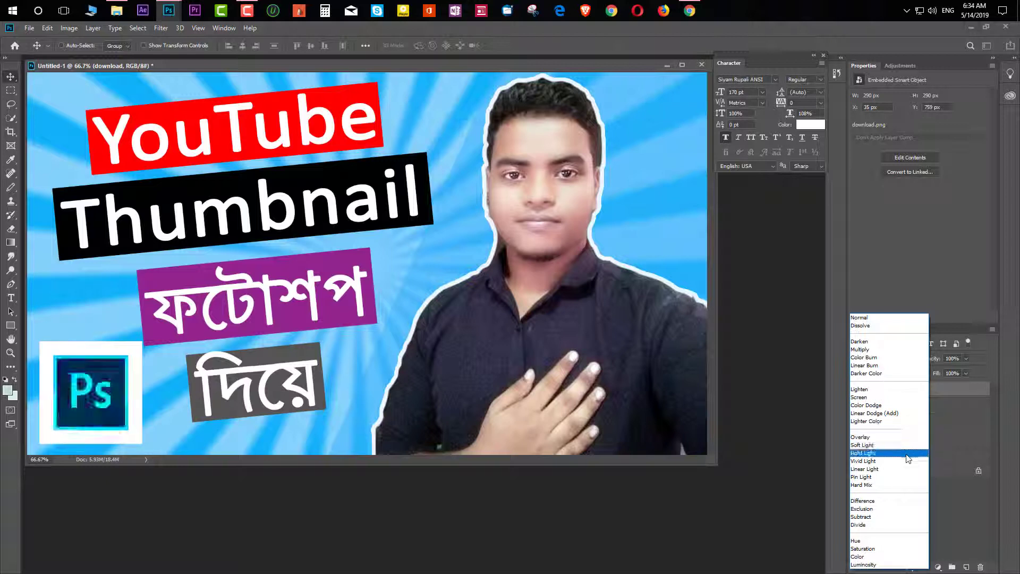
{"action": "left_click", "coordinate": [906, 351]}
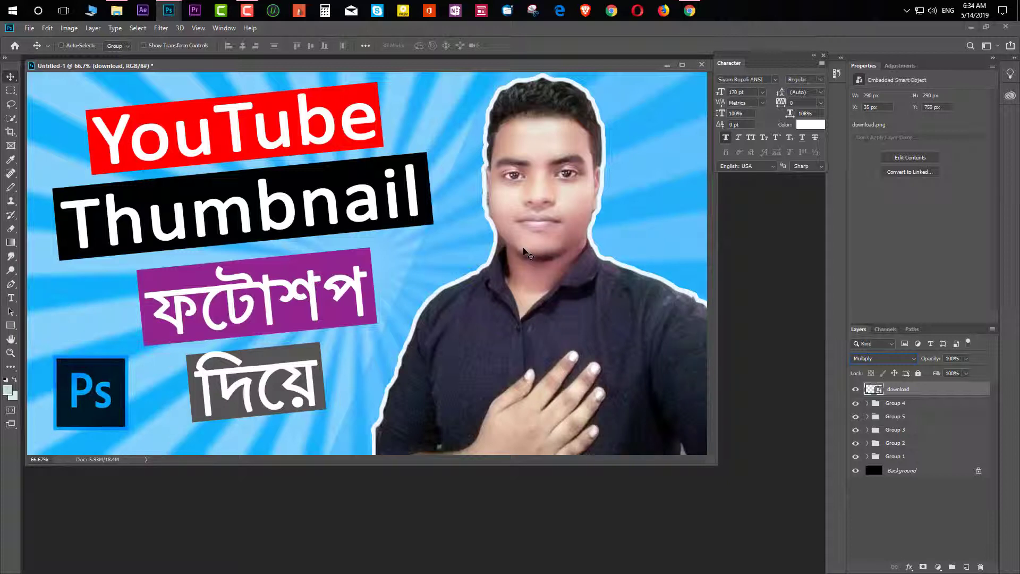
{"action": "left_click", "coordinate": [116, 8]}
{"action": "left_click", "coordinate": [419, 106]}
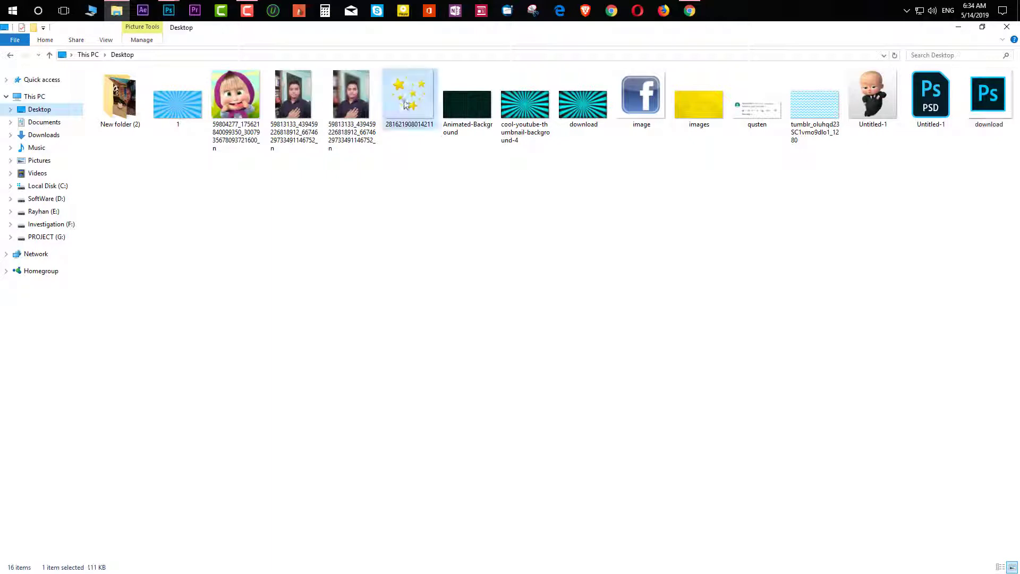
{"action": "mouse_move", "coordinate": [168, 11]}
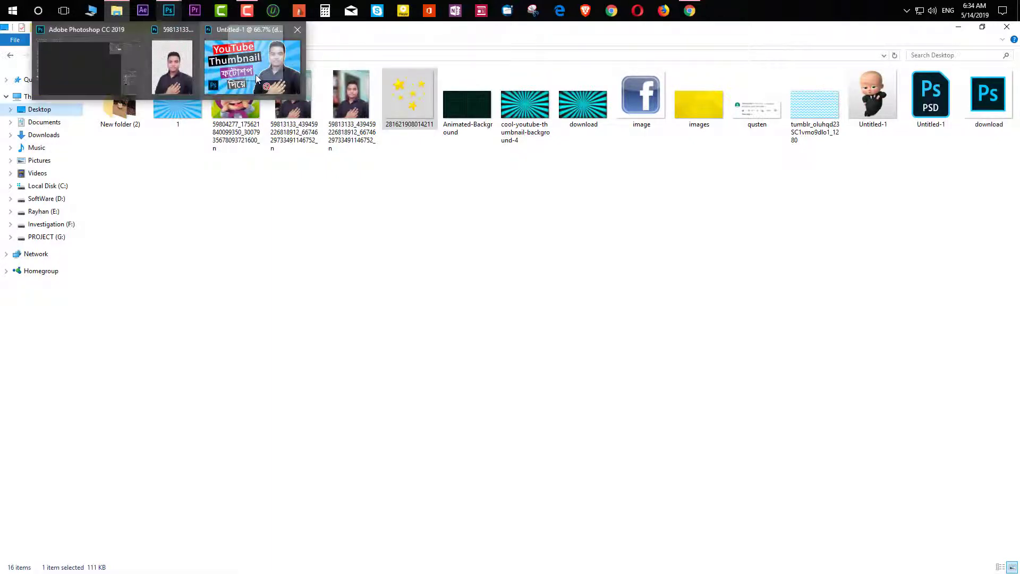
{"action": "left_click", "coordinate": [254, 75]}
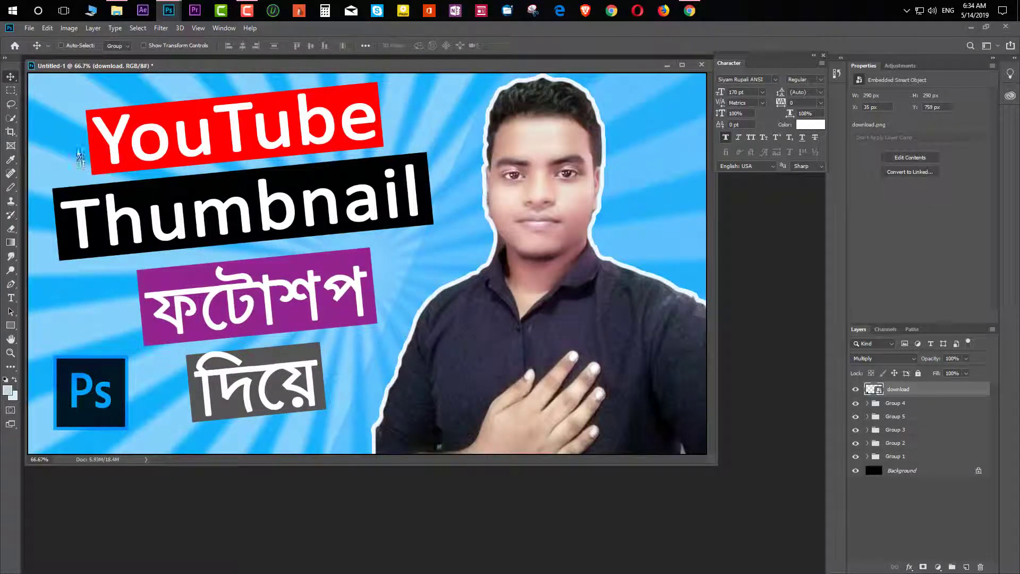
{"action": "left_click_drag", "start_coordinate": [79, 156], "coordinate": [62, 139]}
Step: Put the stars layer between Group 2 and Group 1 and position it behind the left ends of the titles, at about X -18, Y 125 px
{"action": "left_click_drag", "start_coordinate": [900, 390], "coordinate": [910, 462]}
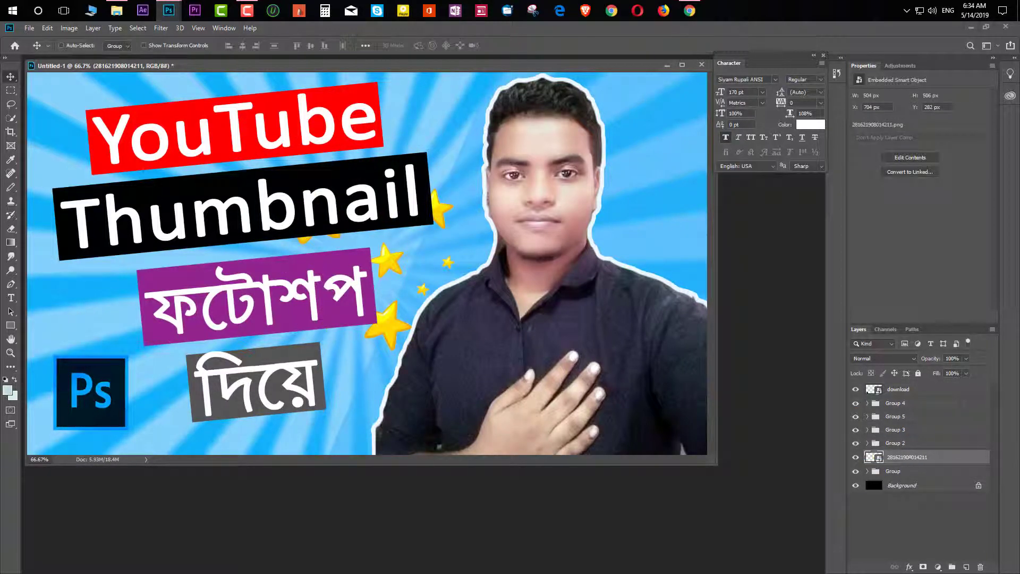
{"action": "left_click_drag", "start_coordinate": [399, 269], "coordinate": [137, 225]}
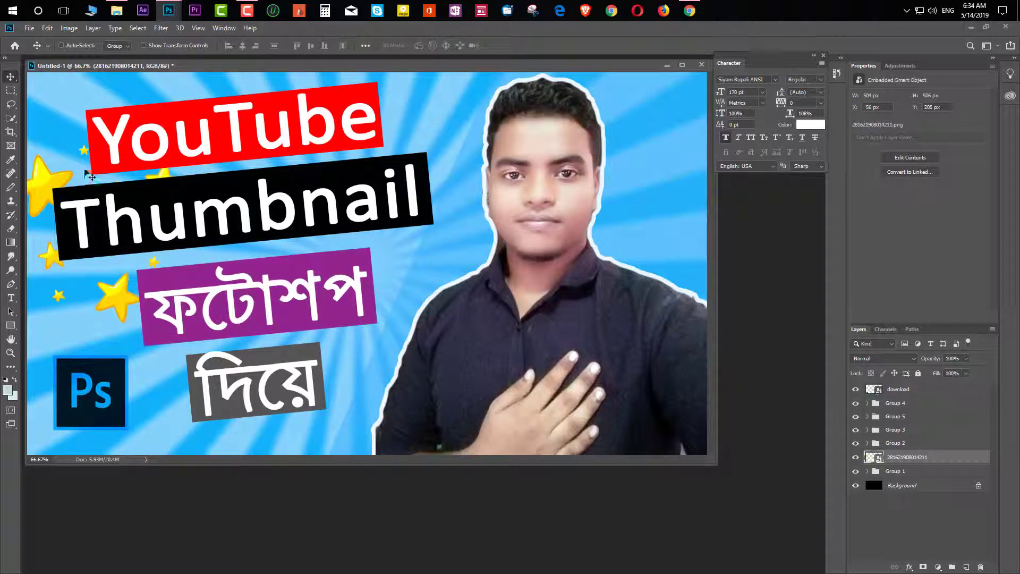
{"action": "left_click_drag", "start_coordinate": [90, 176], "coordinate": [91, 142]}
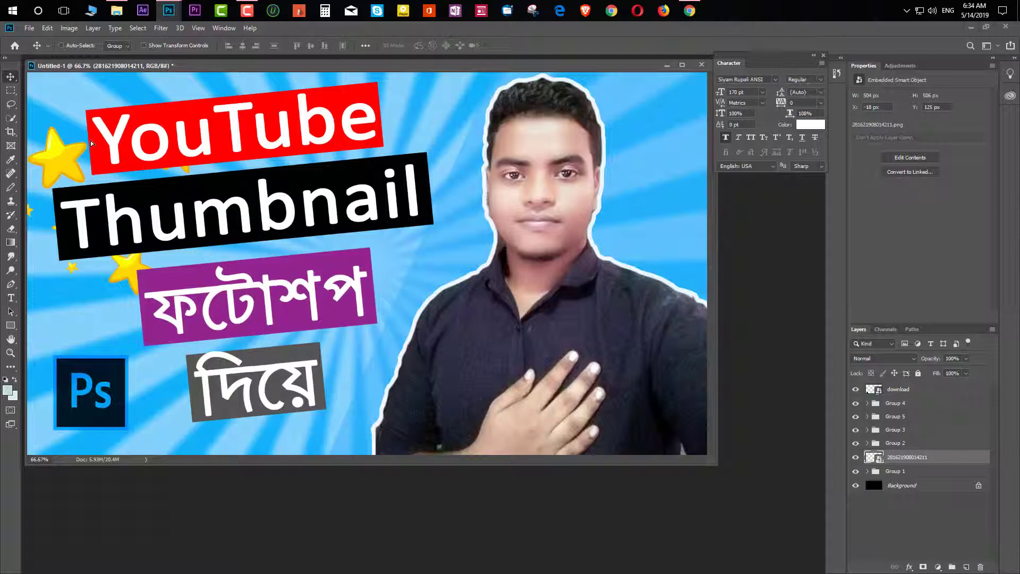